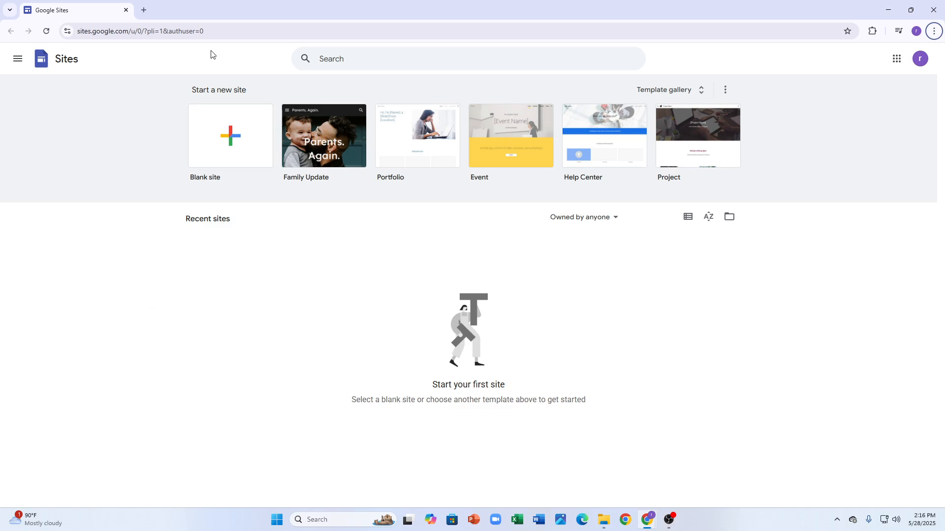
# Open sites.google.com in a new browser tab and create a blank site.
pyautogui.click(139, 10)
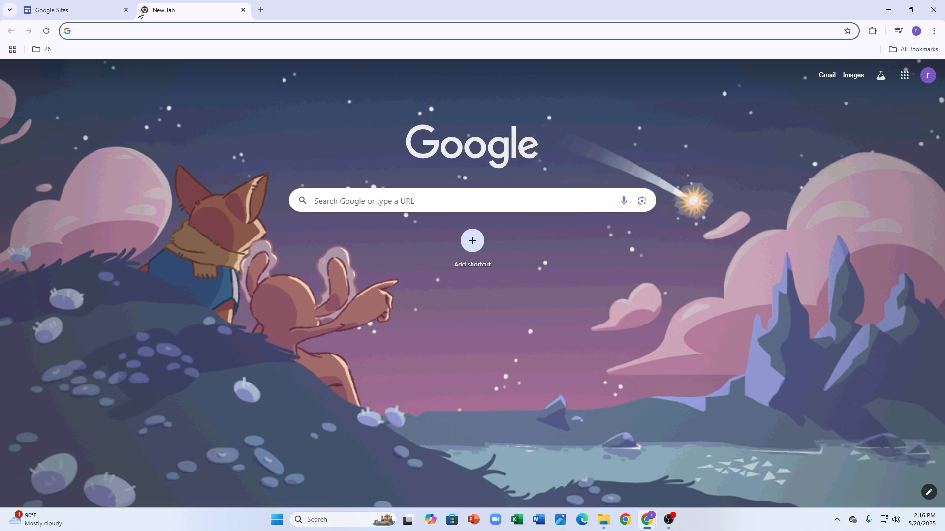
pyautogui.write('sites.')
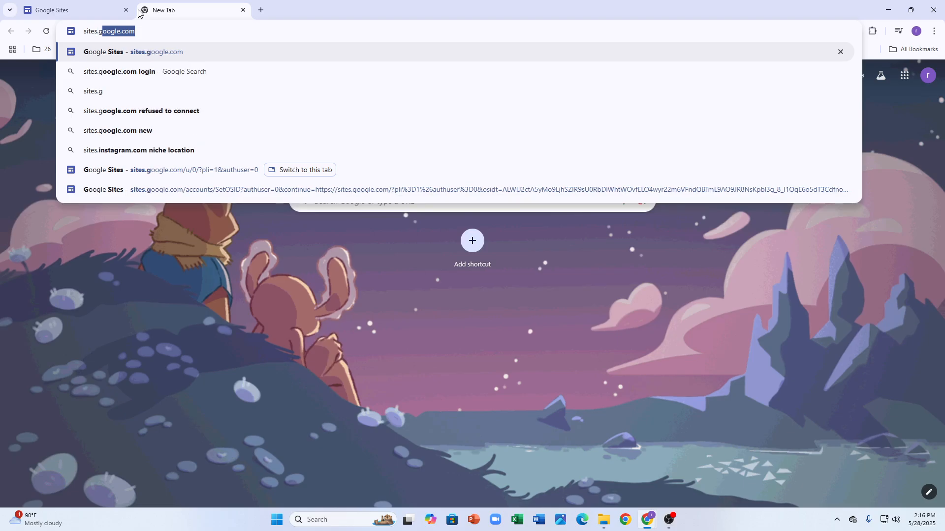
pyautogui.write('google.com')
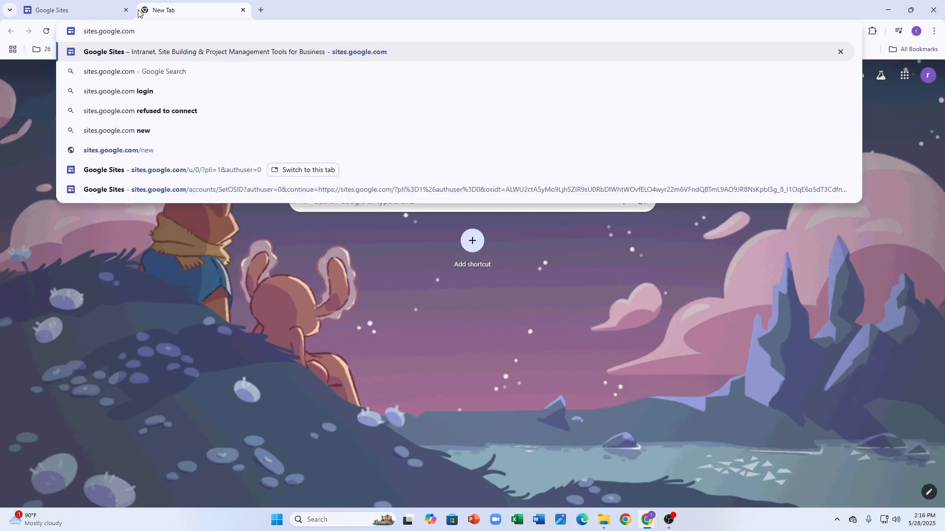
pyautogui.press('Return')
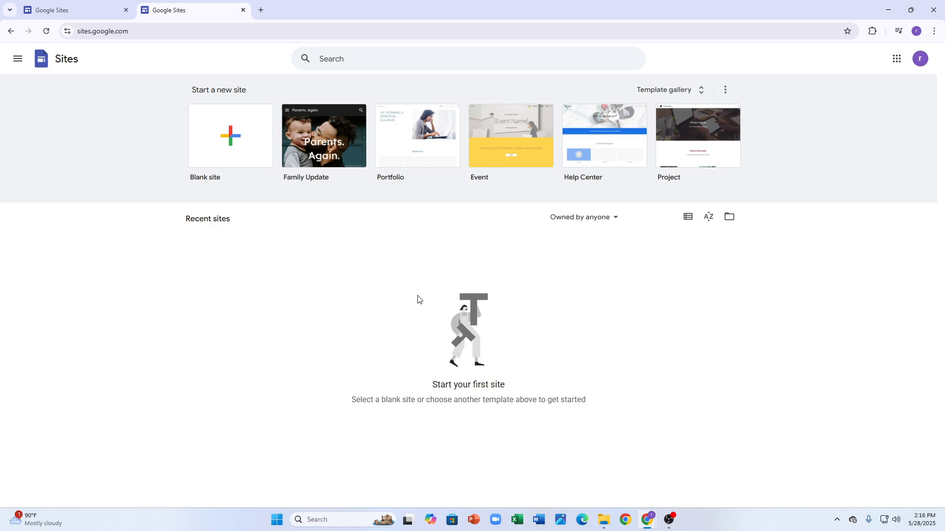
pyautogui.click(215, 144)
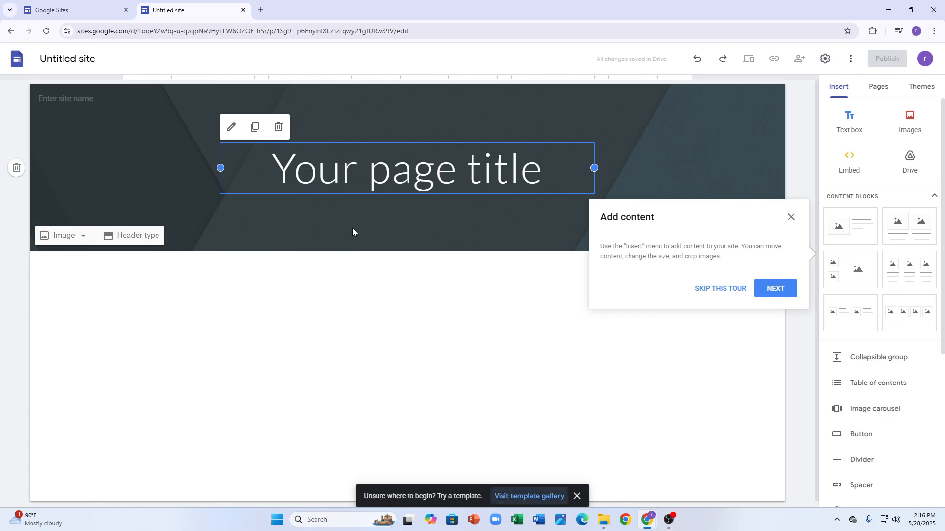
# Replace the placeholder page title in the header with "My Travel Blog".
pyautogui.doubleClick(380, 176)
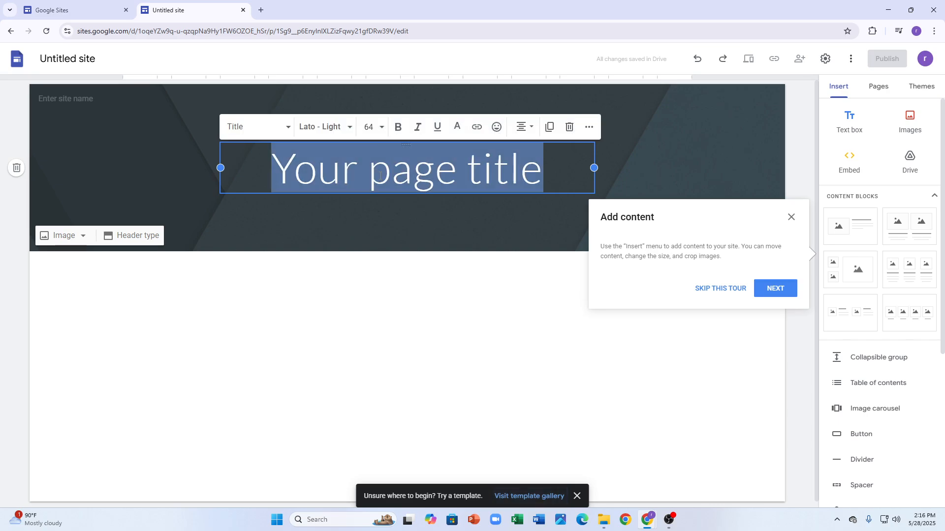
pyautogui.write('My T')
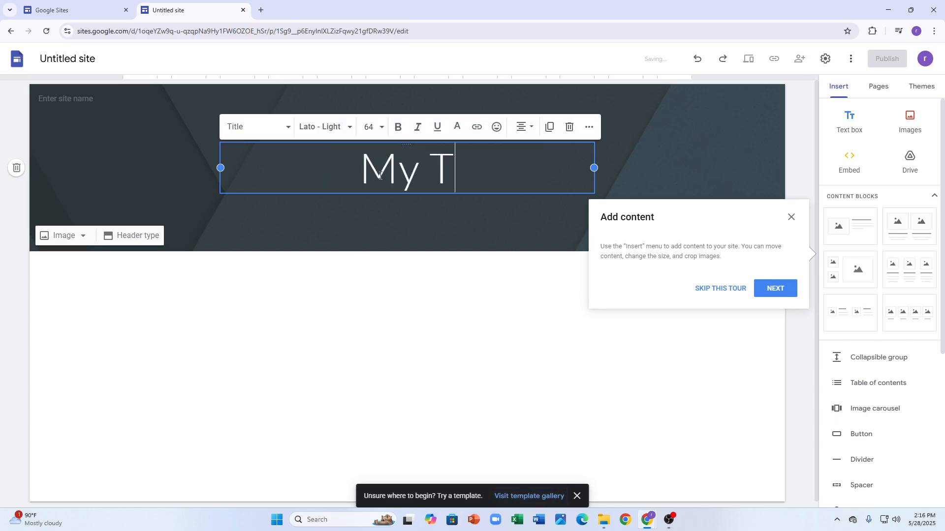
pyautogui.write('ravel Blog')
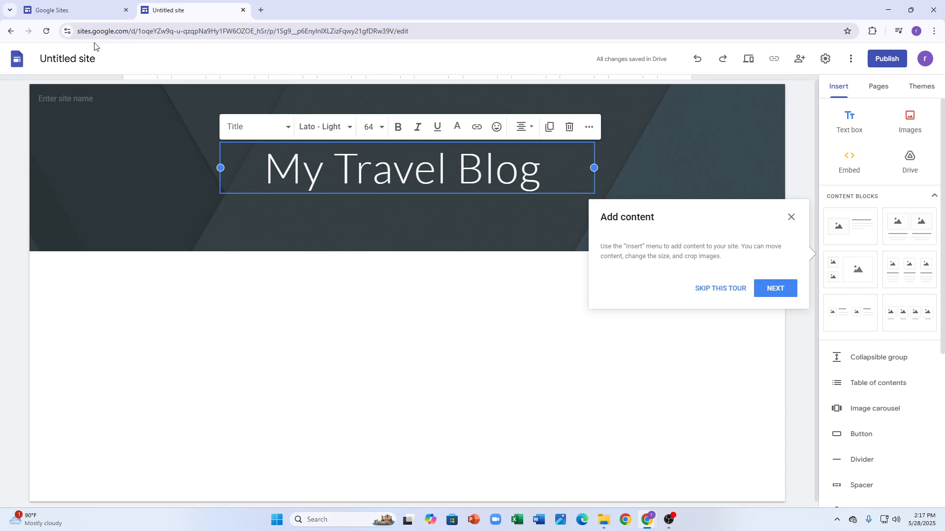
# Name the site "Travel Blog" and dismiss the Add content tour.
pyautogui.click(88, 60)
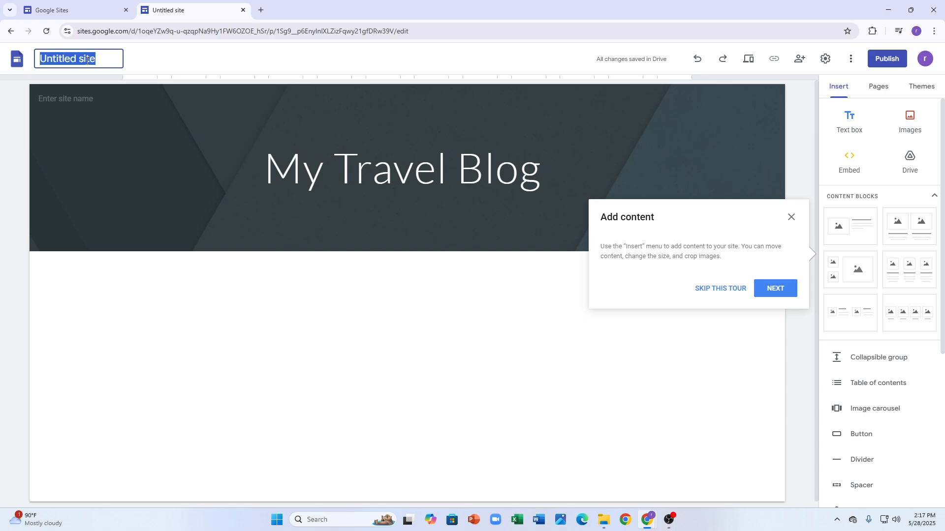
pyautogui.write('Travel')
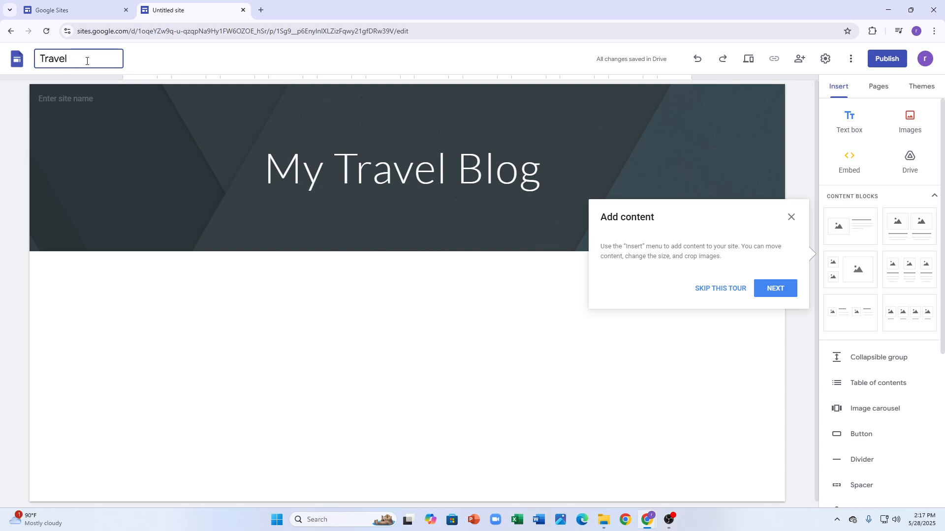
pyautogui.write(' Blog')
pyautogui.click(791, 218)
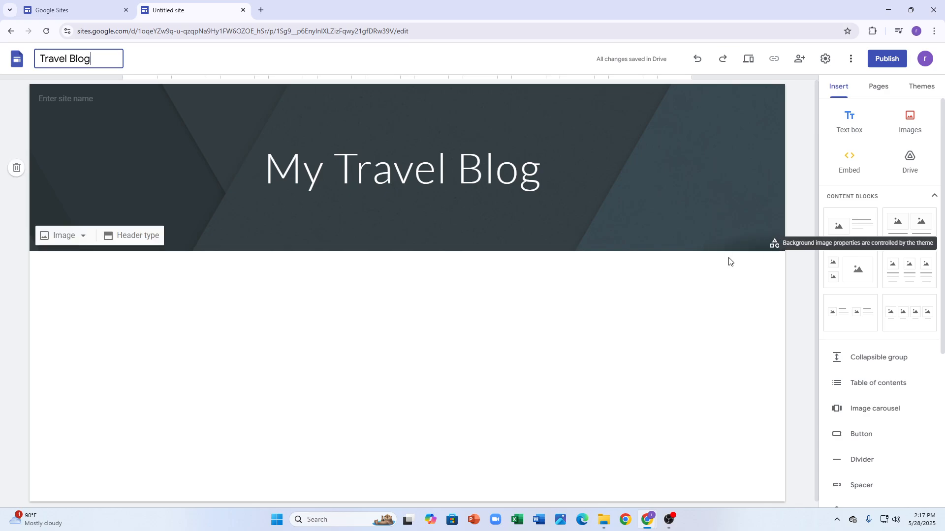
pyautogui.click(697, 281)
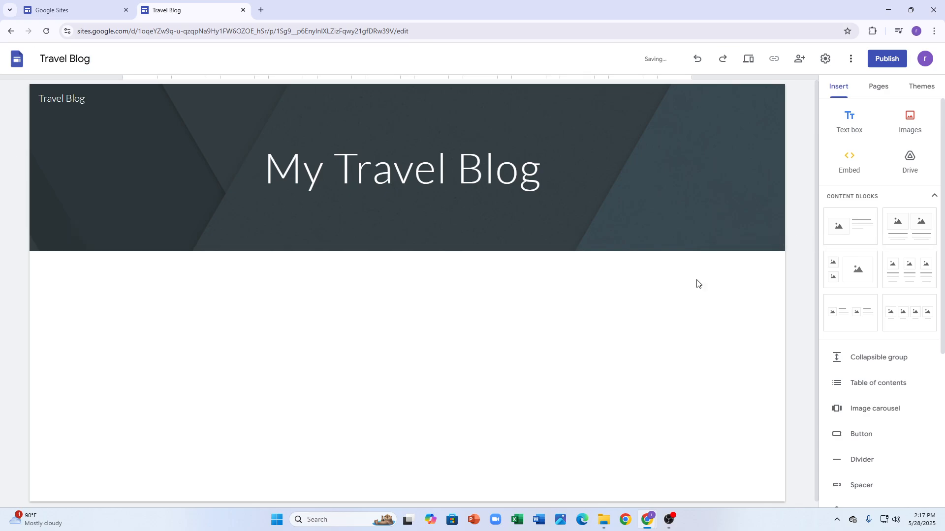
# Insert a text box below the header reading "Welcome to my Blog".
pyautogui.click(855, 130)
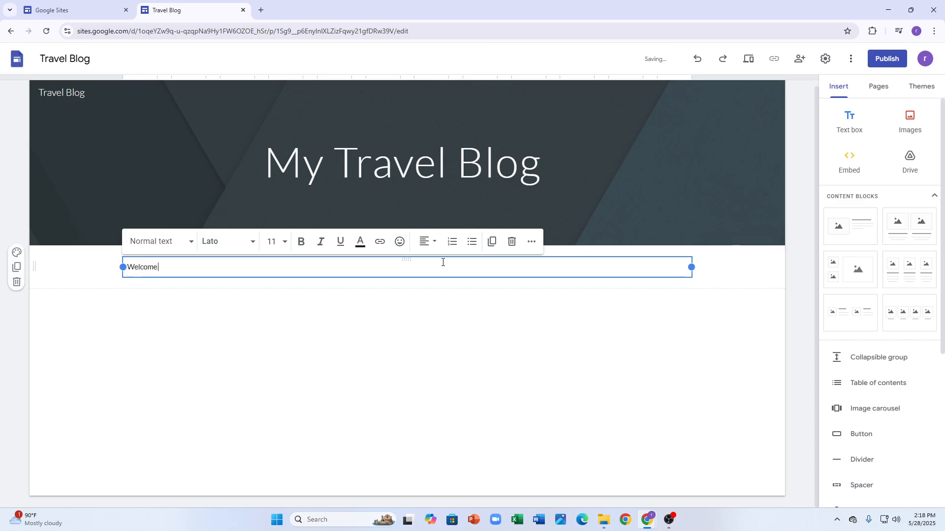
pyautogui.write('Welcome to my Blog')
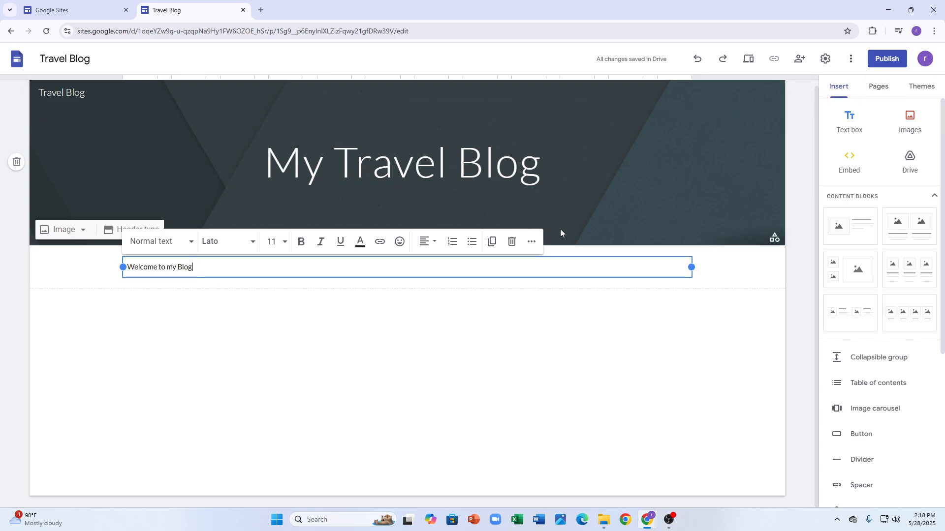
# Insert a second text box and move it into the header, directly beneath the "My Travel Blog" title.
pyautogui.click(851, 121)
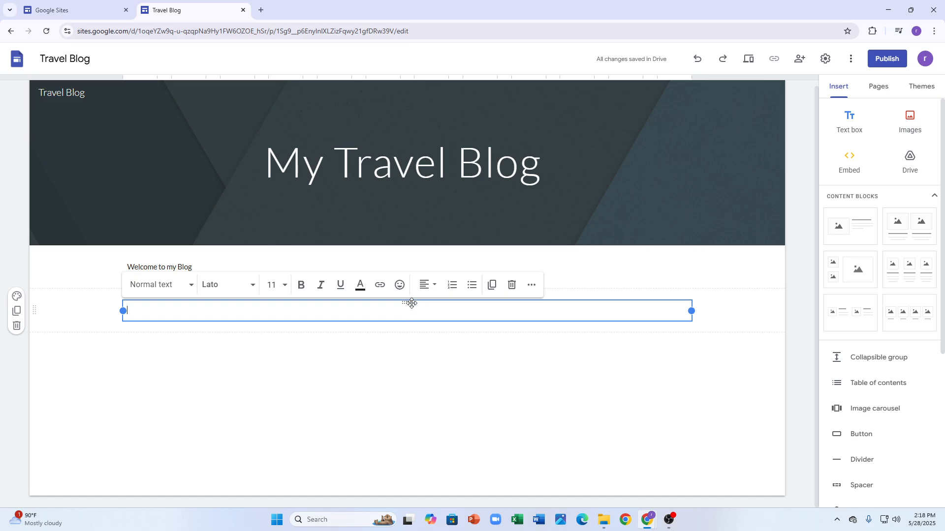
pyautogui.moveTo(406, 302)
pyautogui.mouseDown()
pyautogui.moveTo(406, 209)
pyautogui.moveTo(394, 307)
pyautogui.mouseUp()
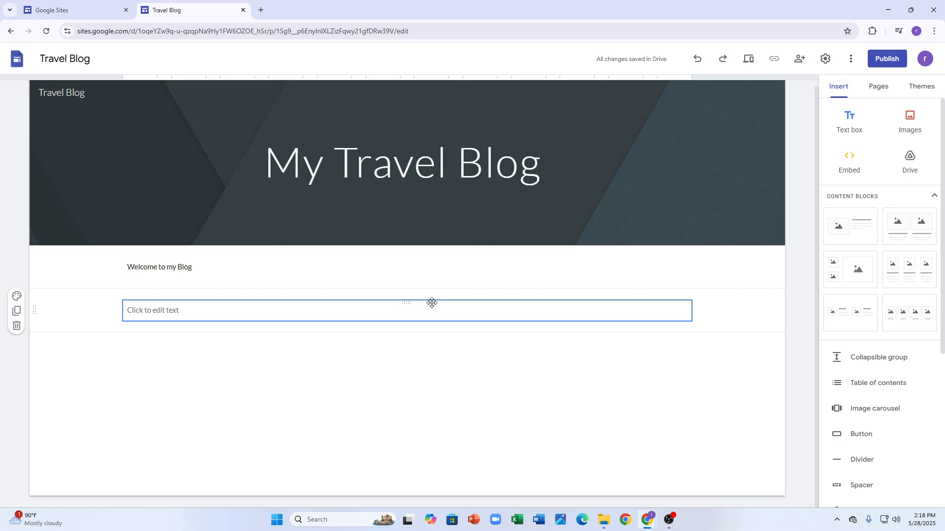
pyautogui.click(388, 307)
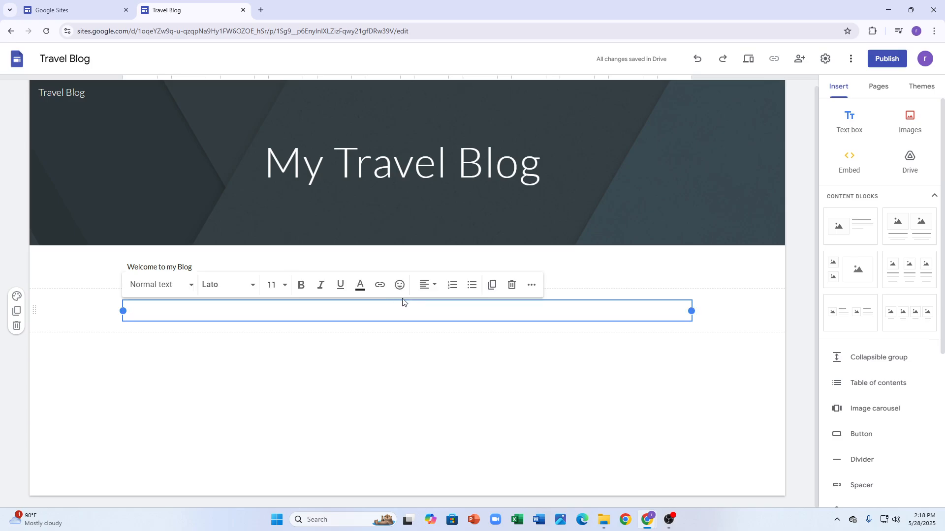
pyautogui.moveTo(405, 303); pyautogui.dragTo(435, 211)
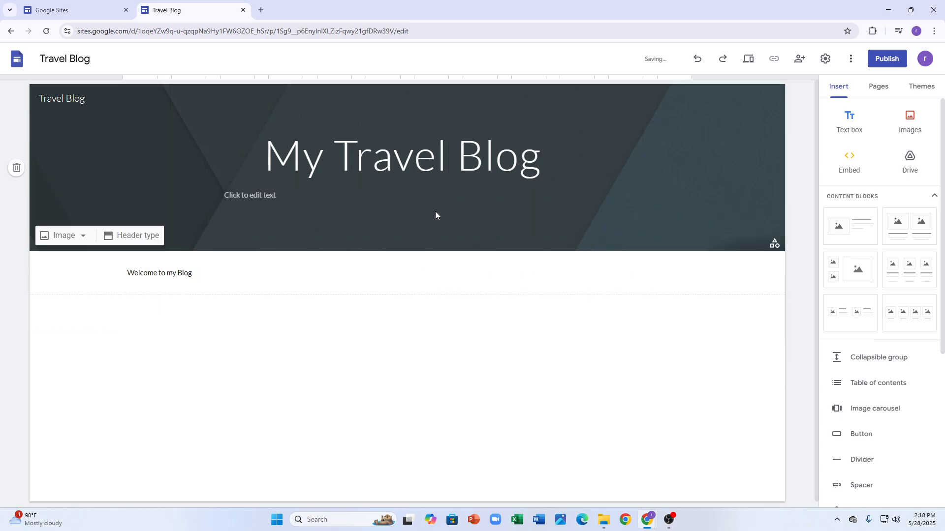
pyautogui.click(272, 199)
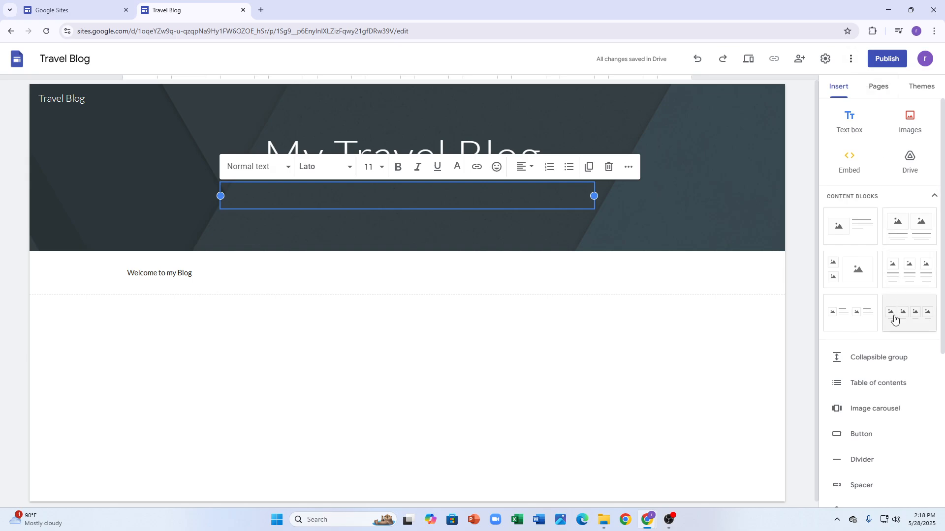
# Look through the content blocks and other elements that can be inserted into the page.
pyautogui.scroll(-3, 890, 358)
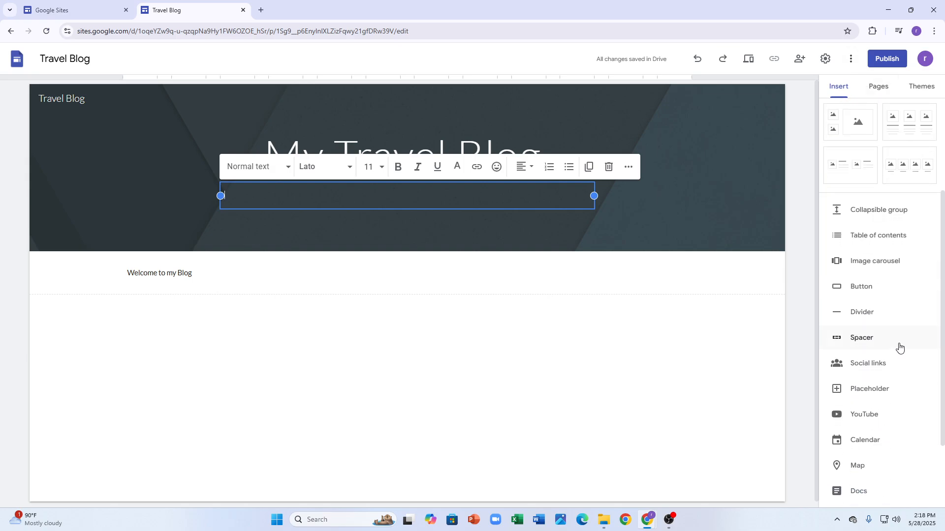
pyautogui.scroll(-2, 900, 348)
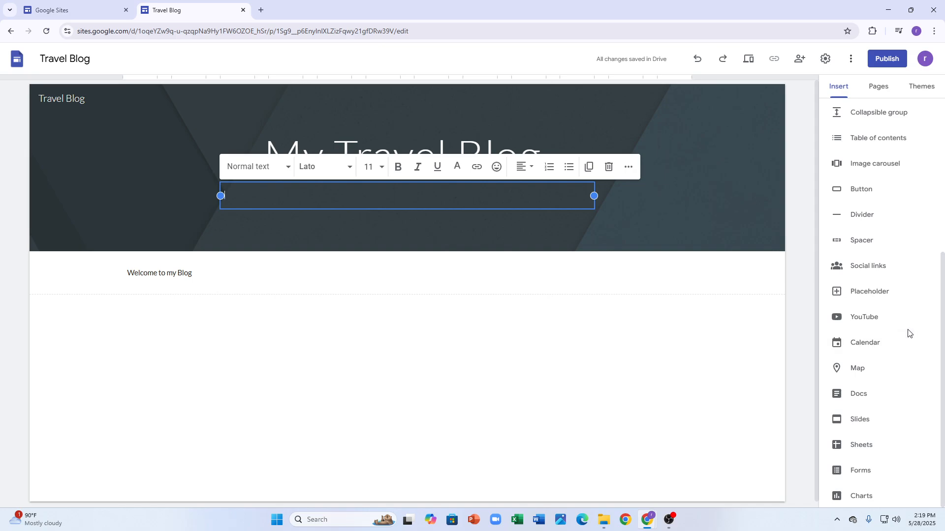
pyautogui.scroll(5, 909, 333)
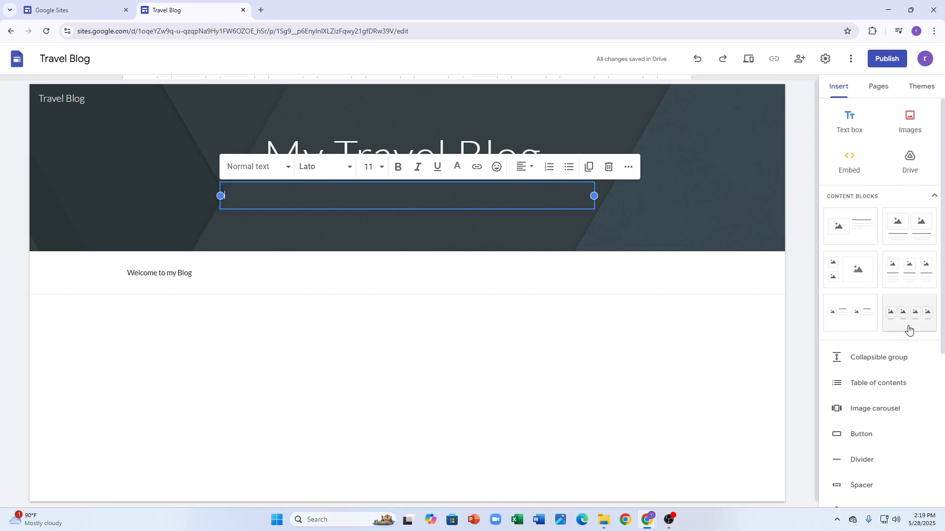
pyautogui.scroll(-3, 909, 328)
pyautogui.scroll(3, 888, 318)
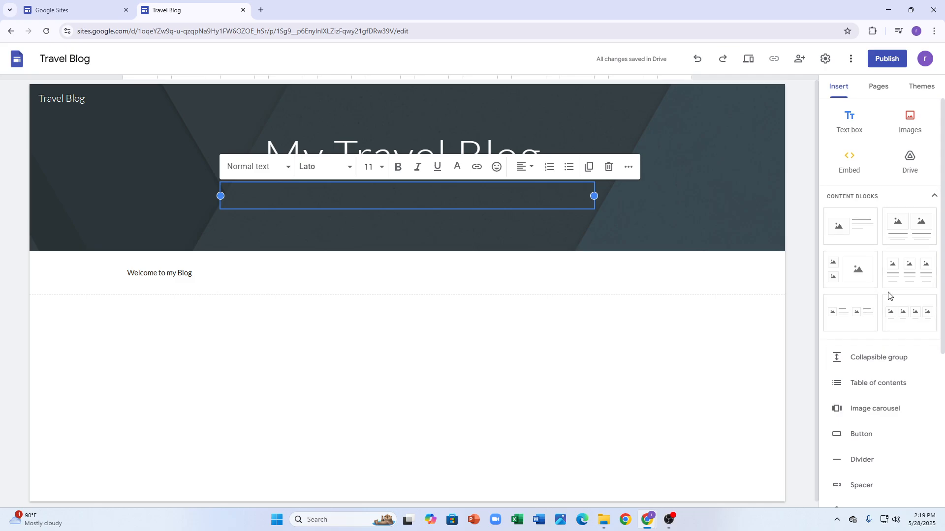
pyautogui.scroll(-3, 892, 302)
pyautogui.scroll(-2, 897, 307)
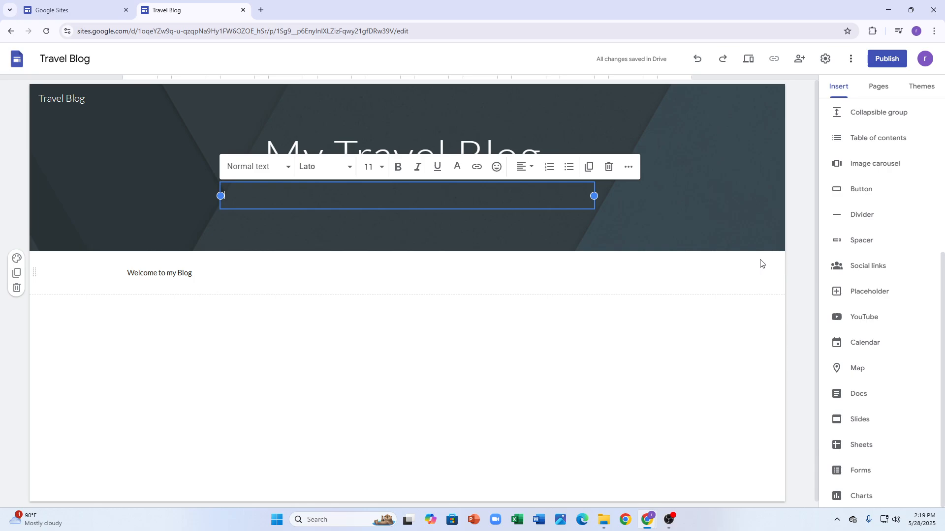
# Enter "Hey guys" in the empty text box under the header title.
pyautogui.click(727, 207)
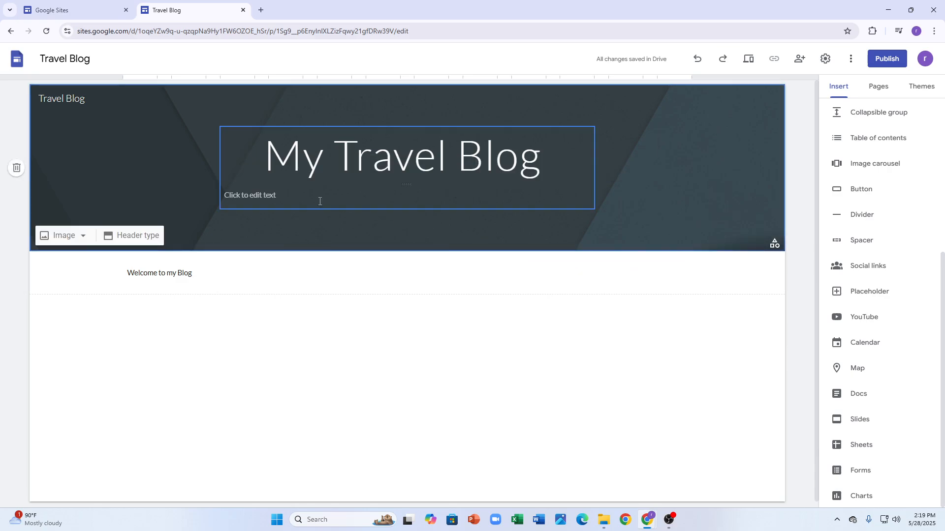
pyautogui.click(298, 196)
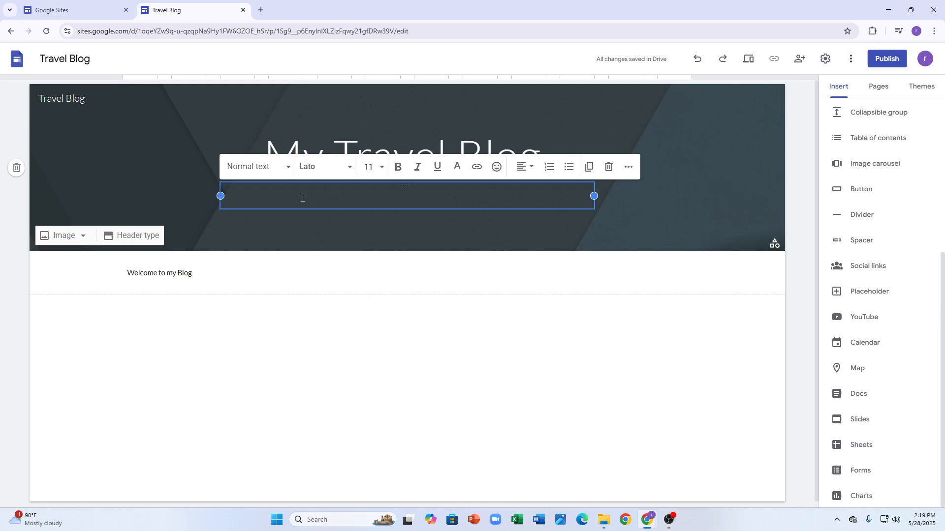
pyautogui.write('Hey guys')
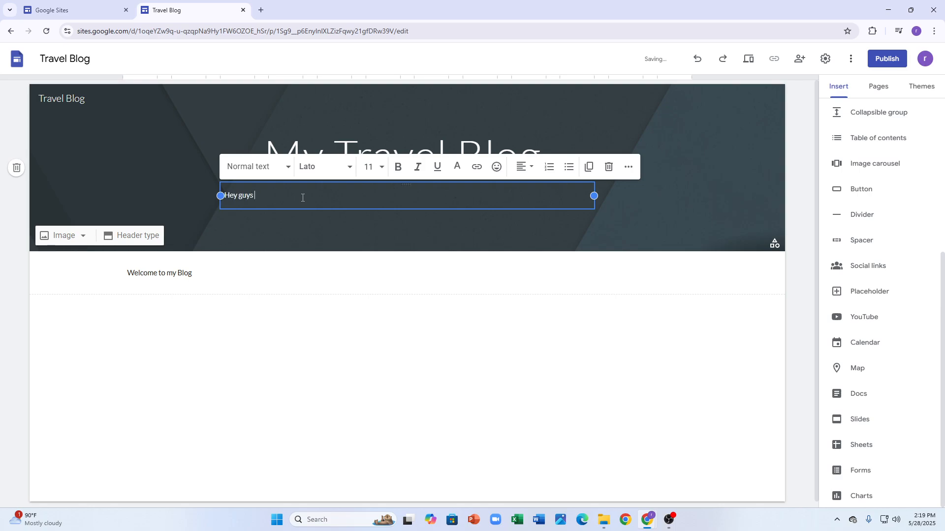
pyautogui.click(472, 262)
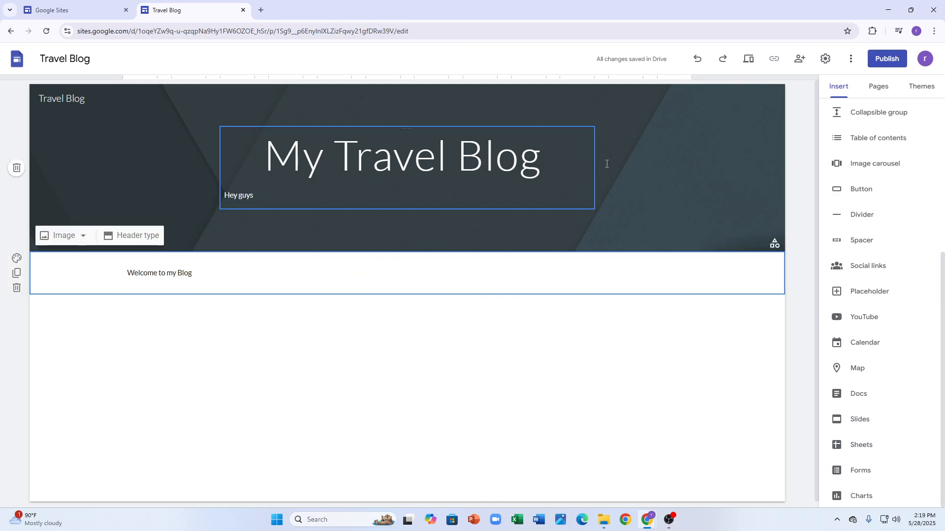
# Add a new page named "5 tips you must know before travelling" to the site.
pyautogui.click(879, 88)
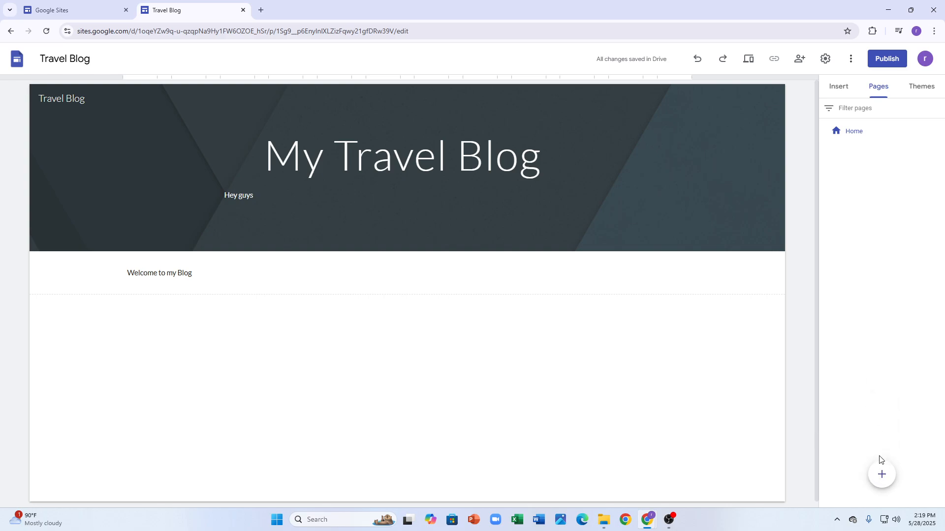
pyautogui.click(886, 472)
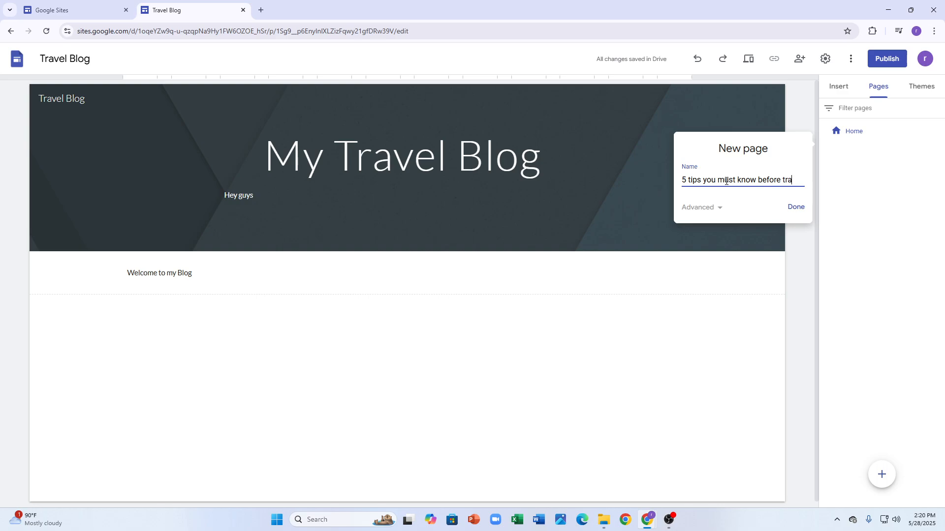
pyautogui.write('lling')
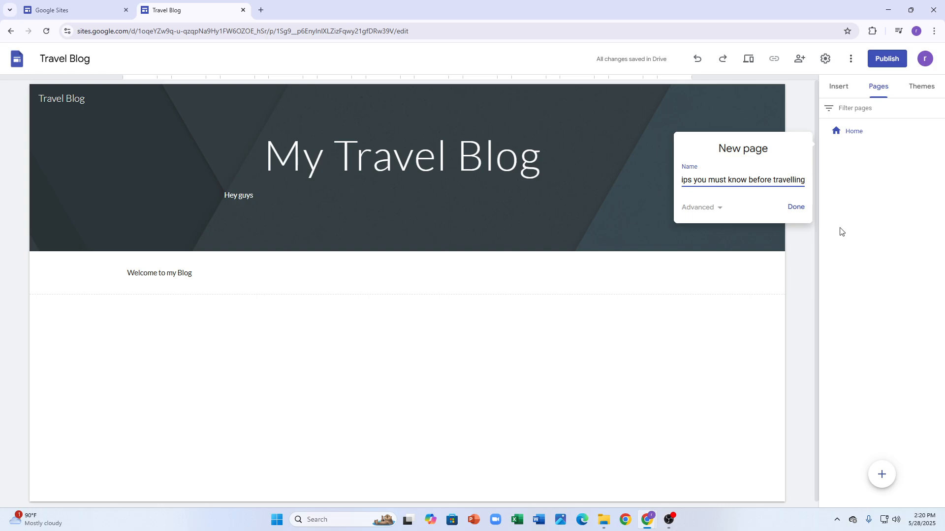
pyautogui.click(796, 208)
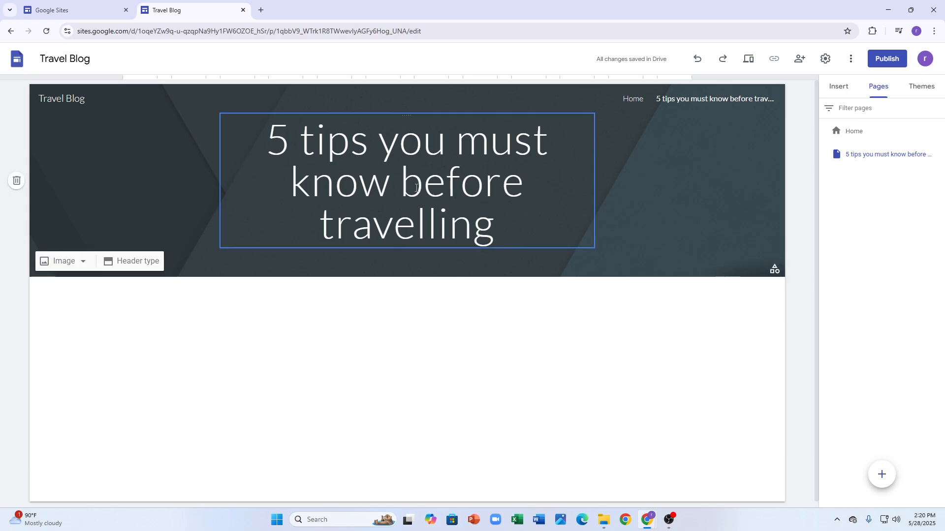
# Widen the page title's text box on both sides so it spans the full content width of the header.
pyautogui.click(476, 183)
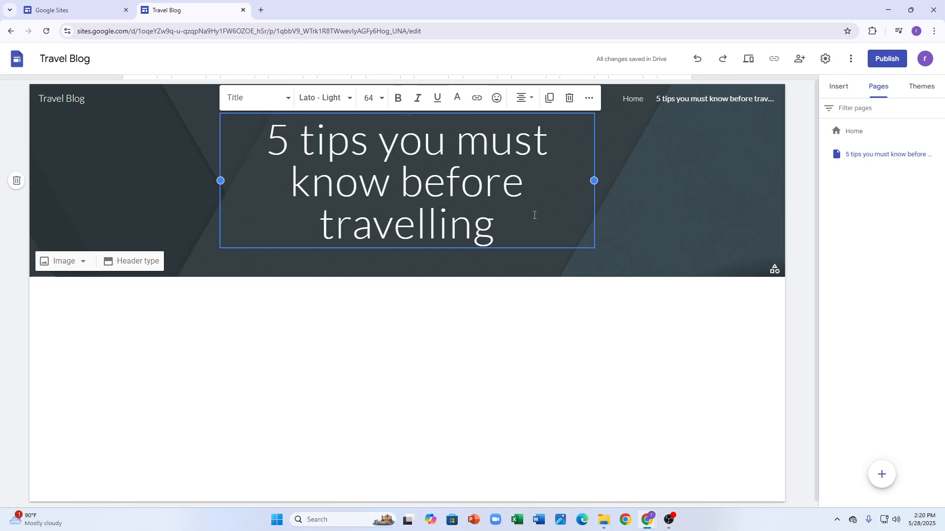
pyautogui.moveTo(593, 180); pyautogui.dragTo(667, 171)
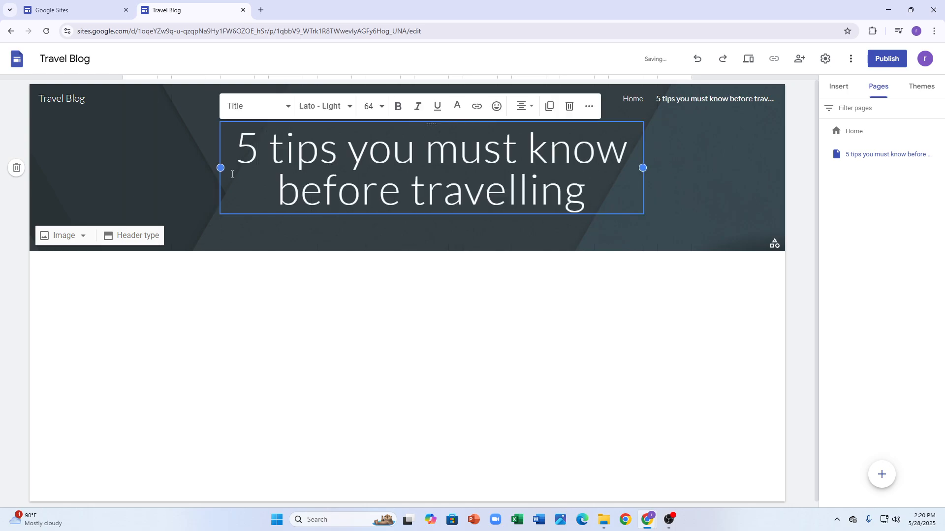
pyautogui.moveTo(223, 169); pyautogui.dragTo(71, 168)
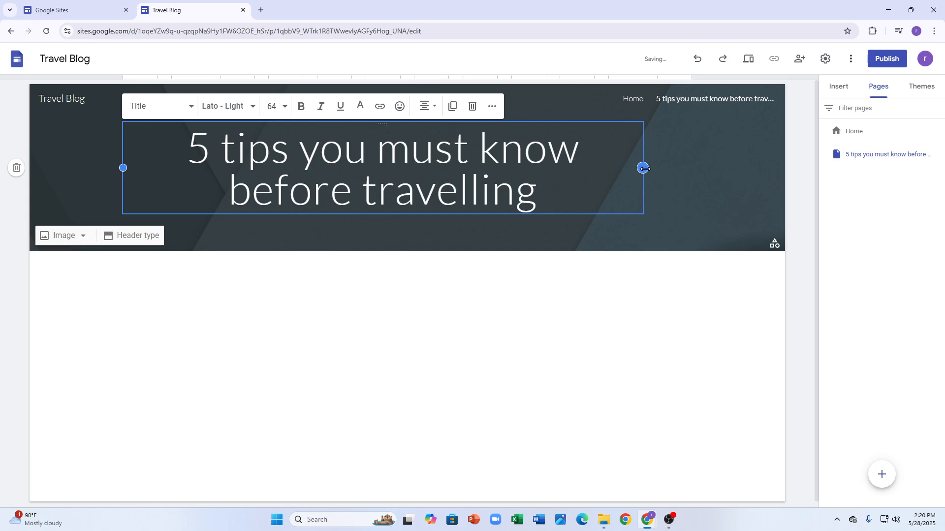
pyautogui.moveTo(643, 168); pyautogui.dragTo(770, 169)
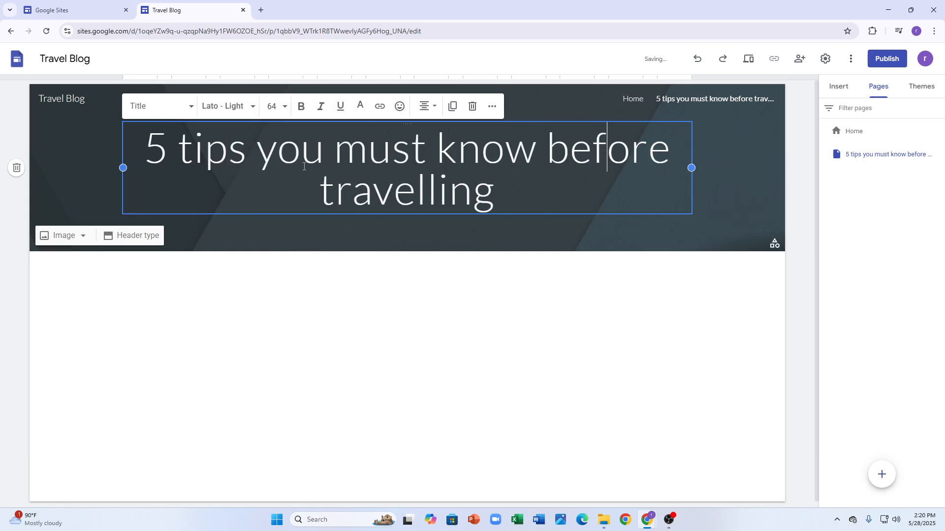
pyautogui.moveTo(123, 167); pyautogui.dragTo(15, 166)
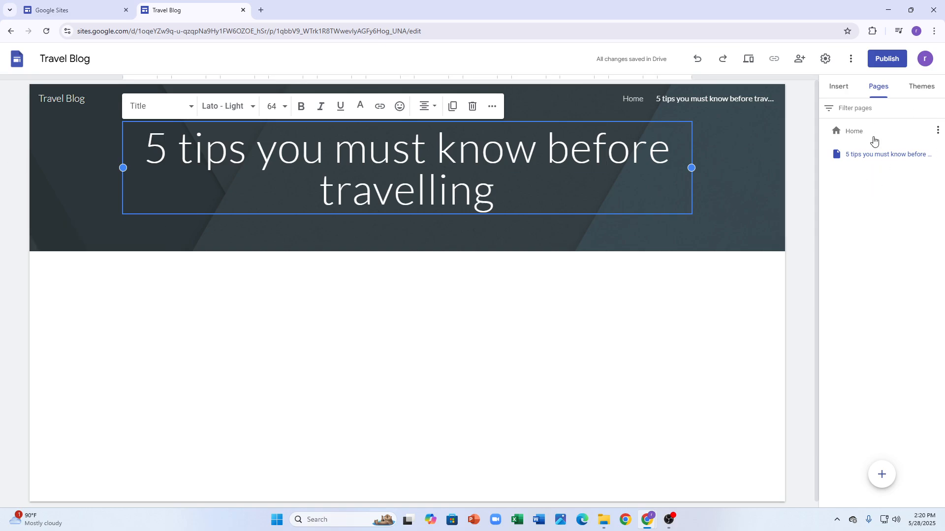
pyautogui.click(603, 336)
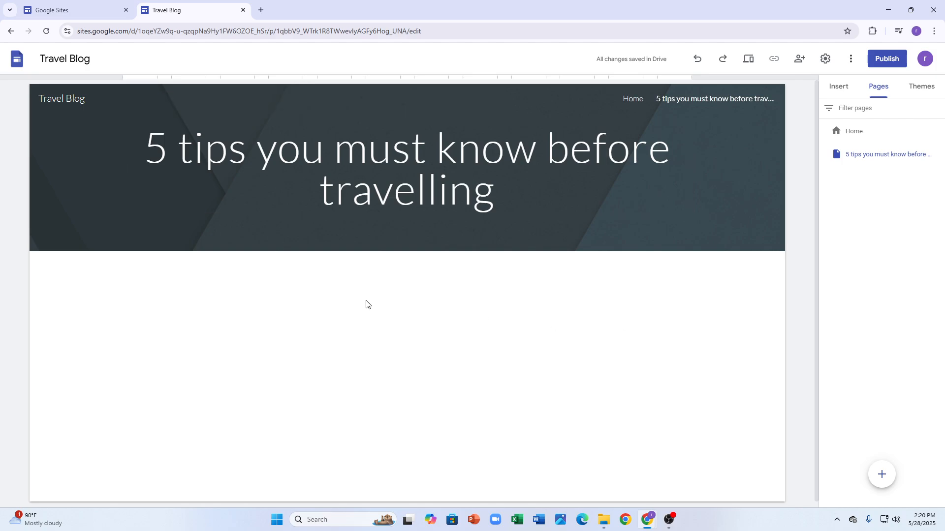
# Insert a text box below the header containing "You must know these facts or reality checks".
pyautogui.click(849, 86)
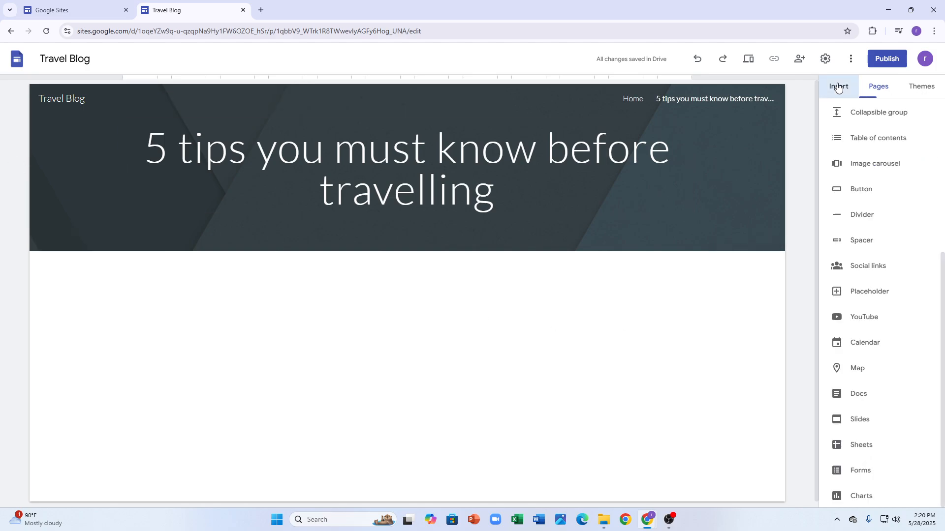
pyautogui.scroll(2, 866, 136)
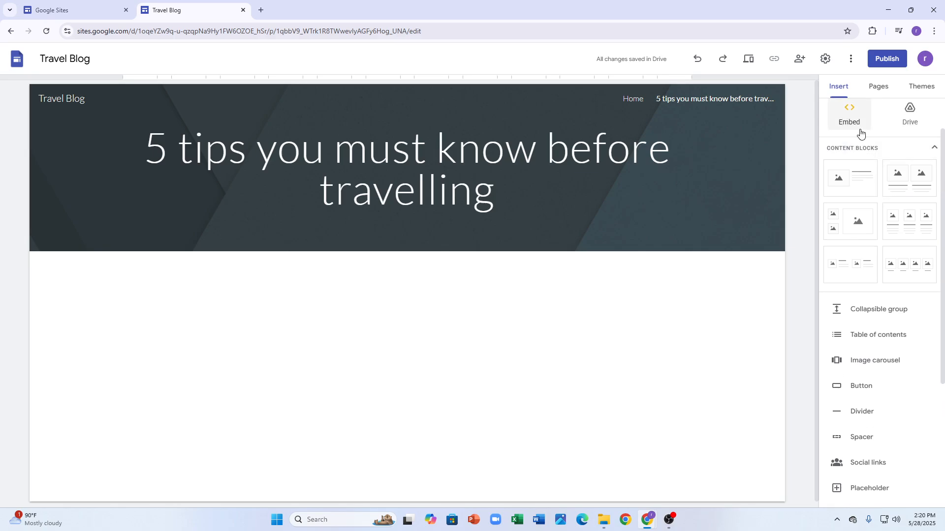
pyautogui.click(861, 130)
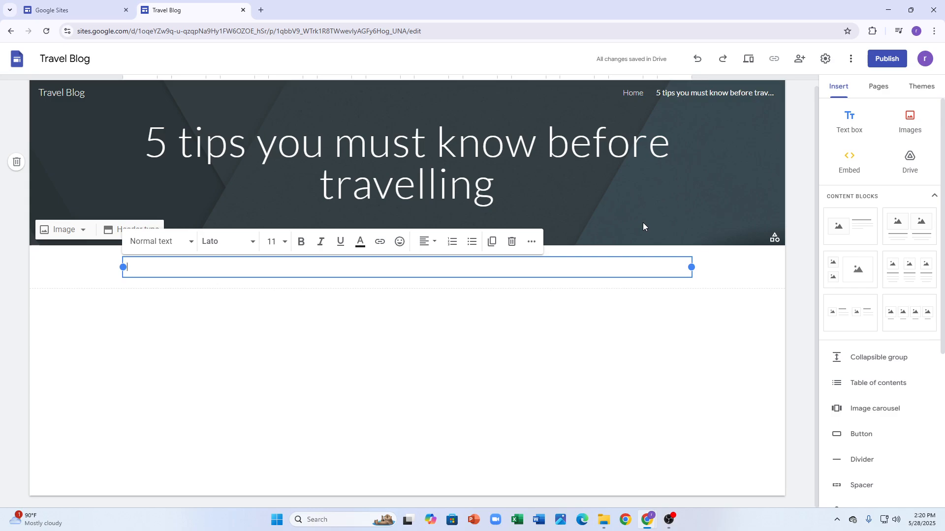
pyautogui.write('You must know thes')
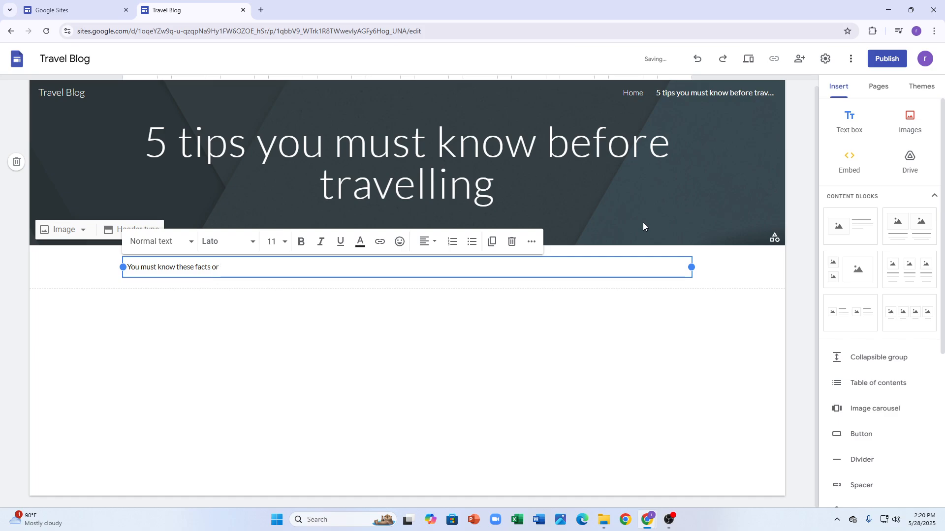
pyautogui.write('e facts or reality checks')
pyautogui.click(670, 219)
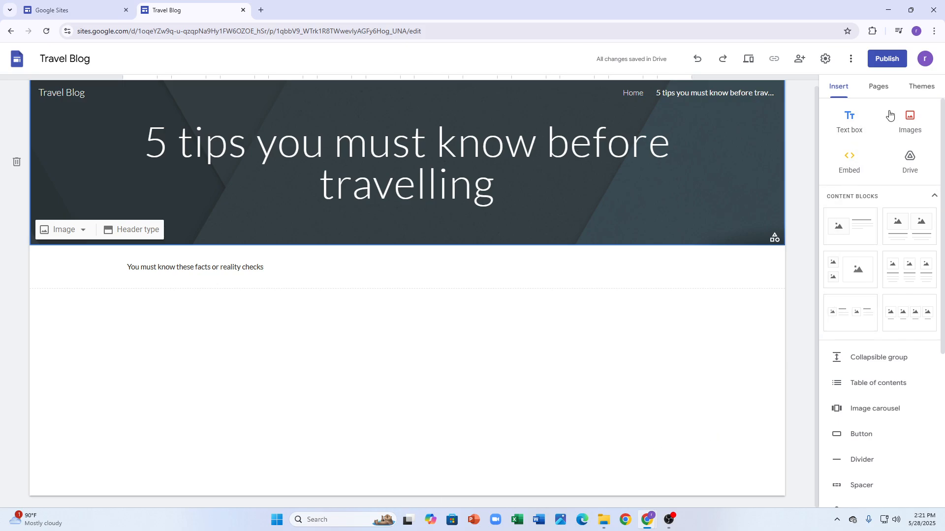
# Upload the black luxury car image from the Downloads folder to the tips page.
pyautogui.click(904, 121)
pyautogui.click(908, 153)
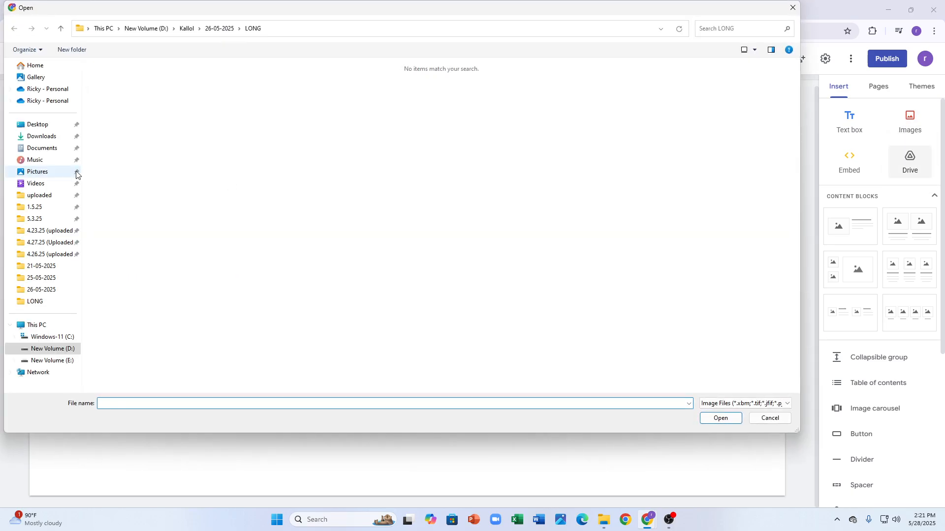
pyautogui.click(52, 137)
pyautogui.click(115, 112)
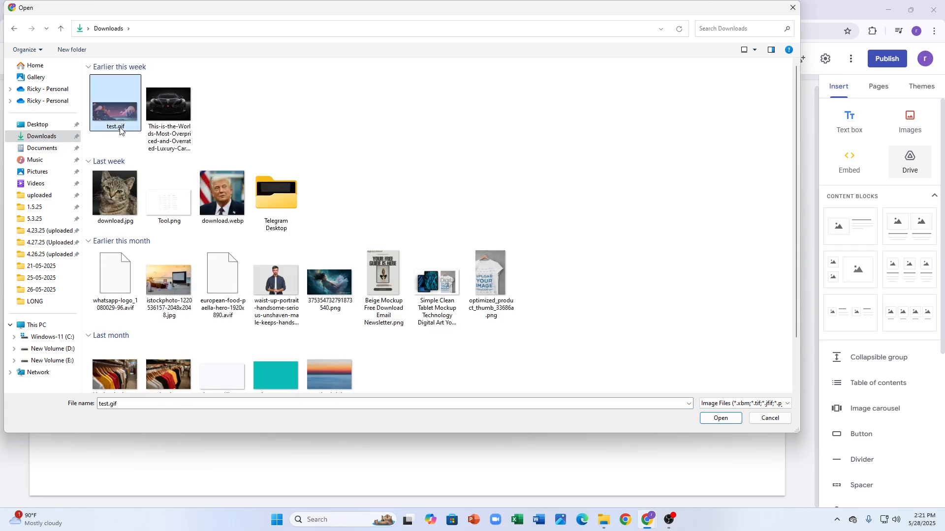
pyautogui.doubleClick(168, 104)
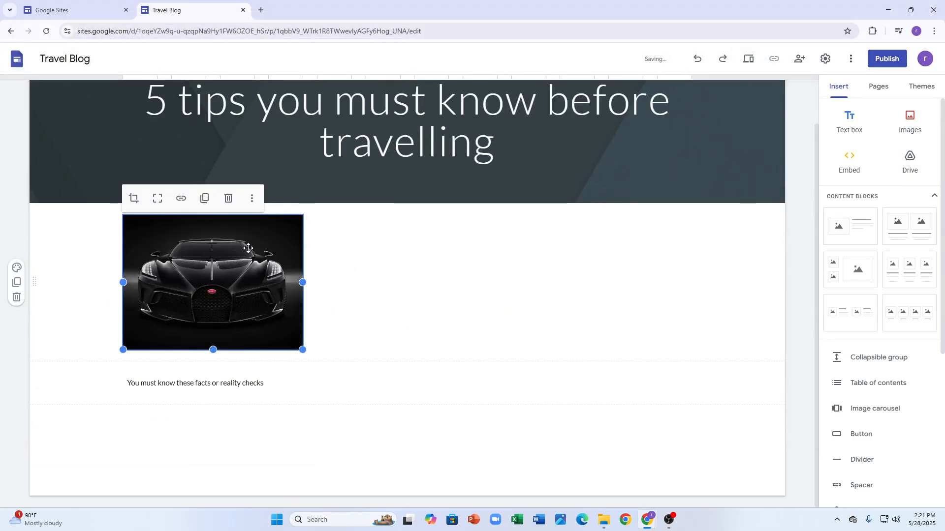
# Place the car image directly beneath the "You must know these facts or reality checks" text at full content width.
pyautogui.moveTo(248, 248); pyautogui.dragTo(524, 394)
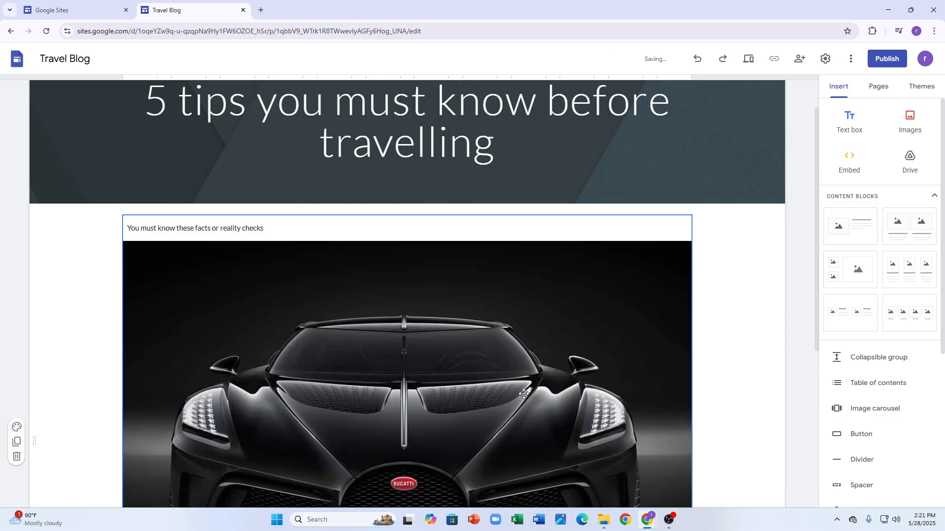
pyautogui.scroll(-4, 487, 333)
pyautogui.scroll(6, 502, 351)
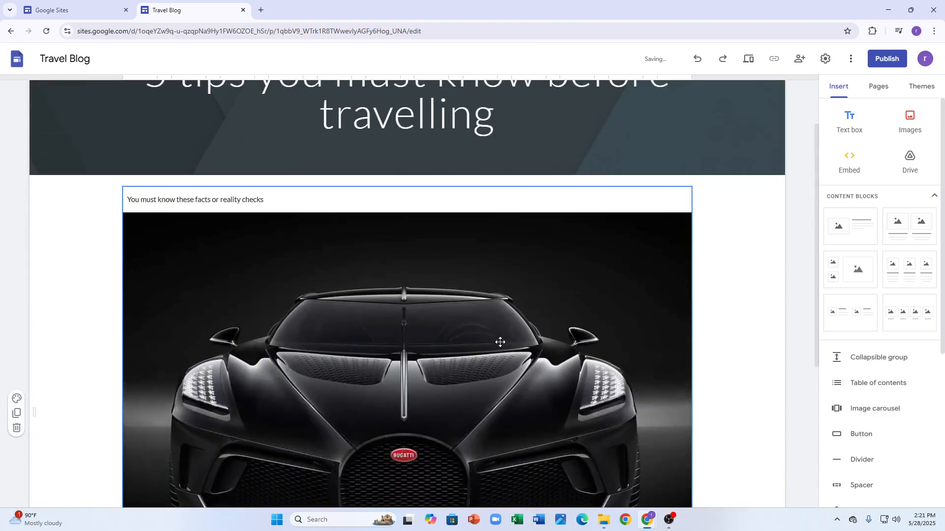
pyautogui.scroll(-5, 500, 342)
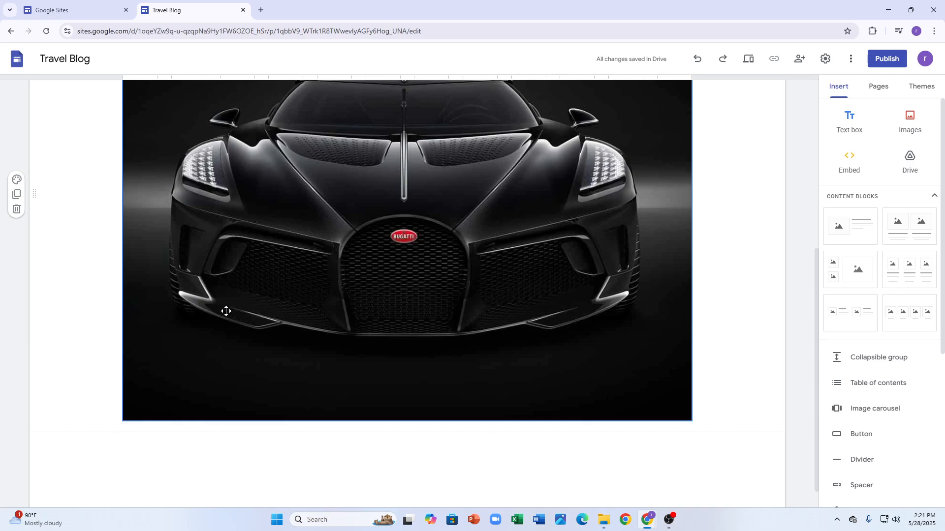
# Add a new page named "Blog" to the site.
pyautogui.click(881, 88)
pyautogui.click(877, 480)
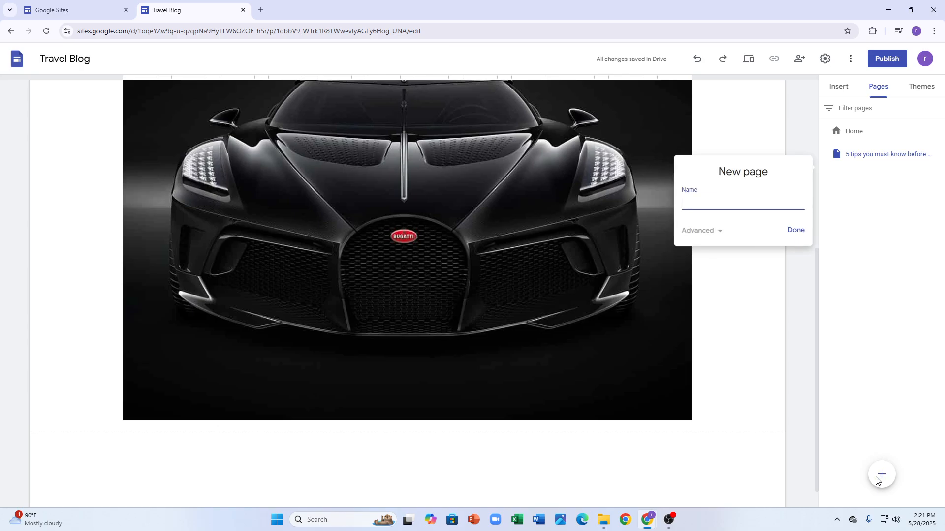
pyautogui.click(856, 235)
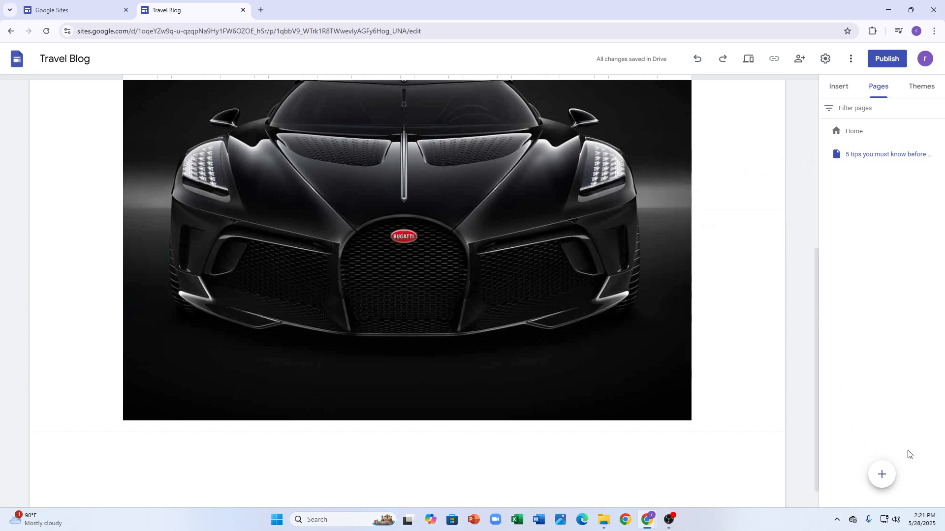
pyautogui.click(882, 477)
pyautogui.click(885, 480)
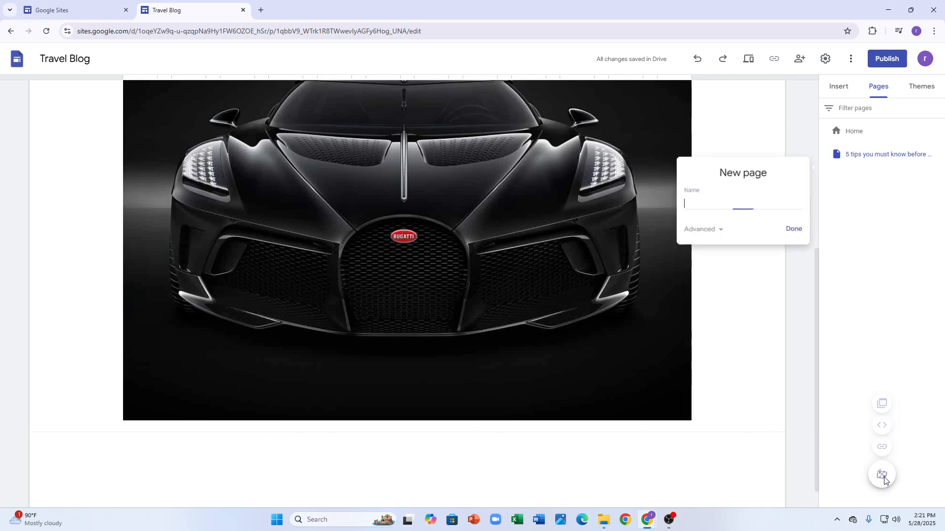
pyautogui.click(885, 480)
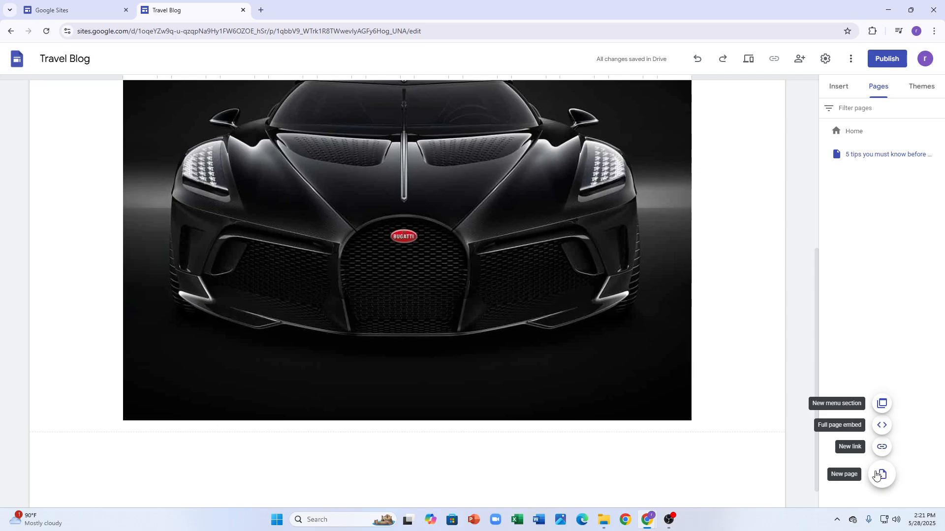
pyautogui.click(880, 476)
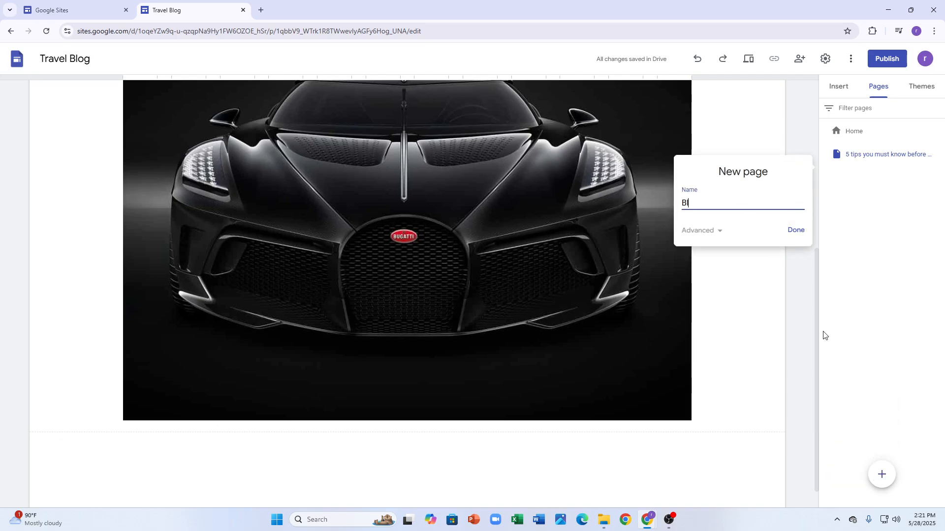
pyautogui.press('Return')
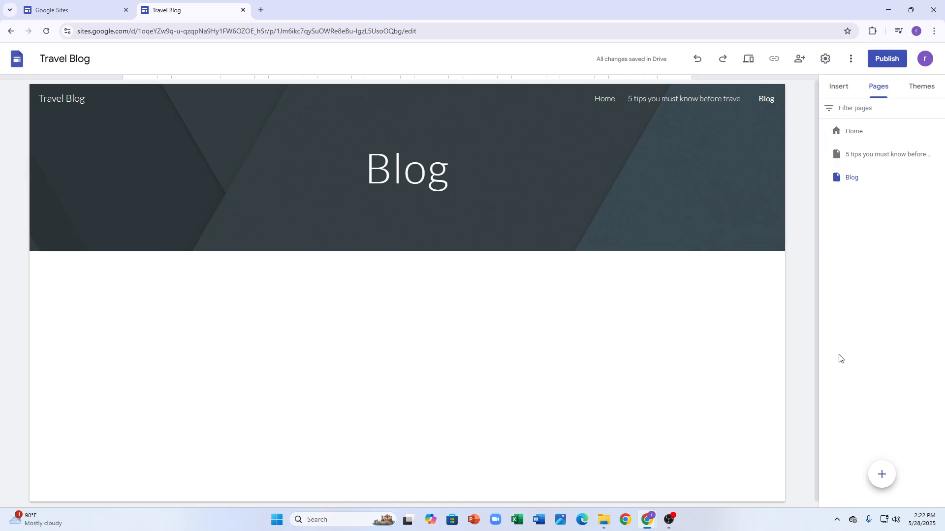
# Insert a text box on the Blog page containing the word "Essentials".
pyautogui.click(842, 89)
pyautogui.click(850, 129)
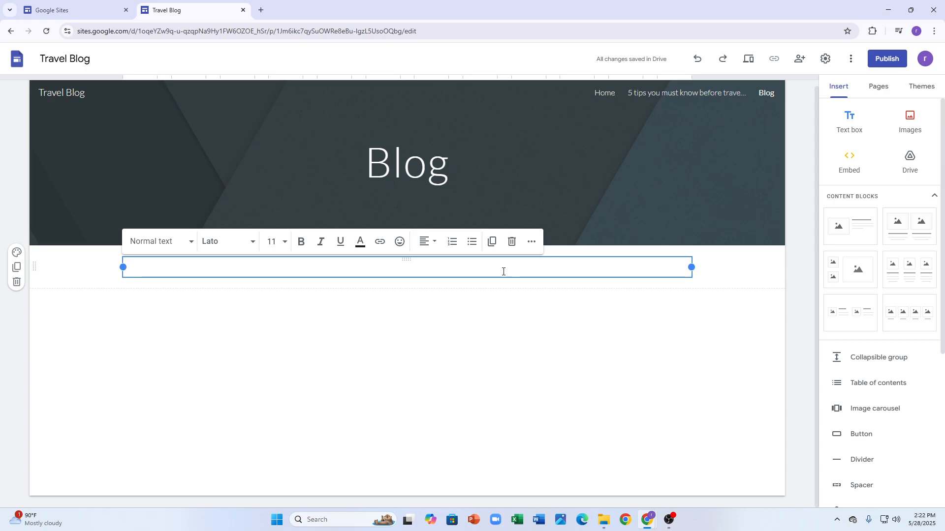
pyautogui.write('Essentials')
pyautogui.click(639, 306)
pyautogui.click(894, 113)
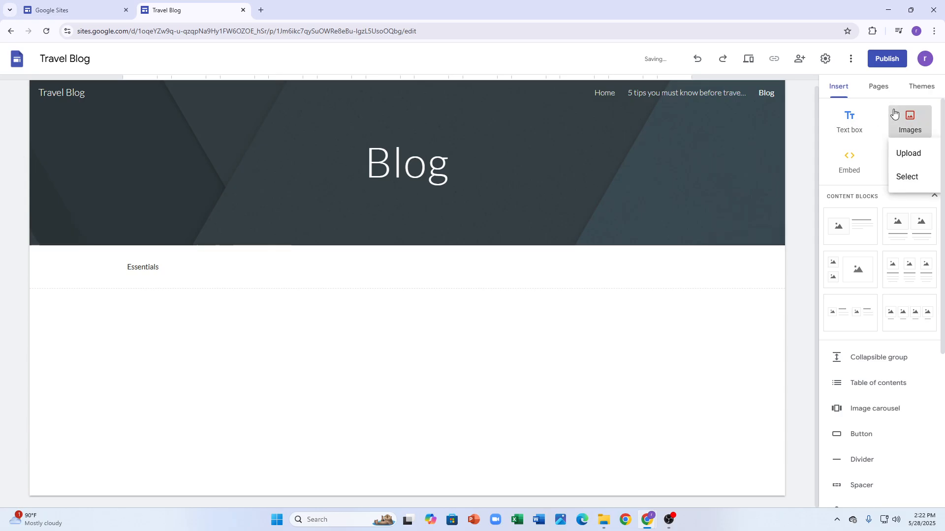
pyautogui.click(910, 155)
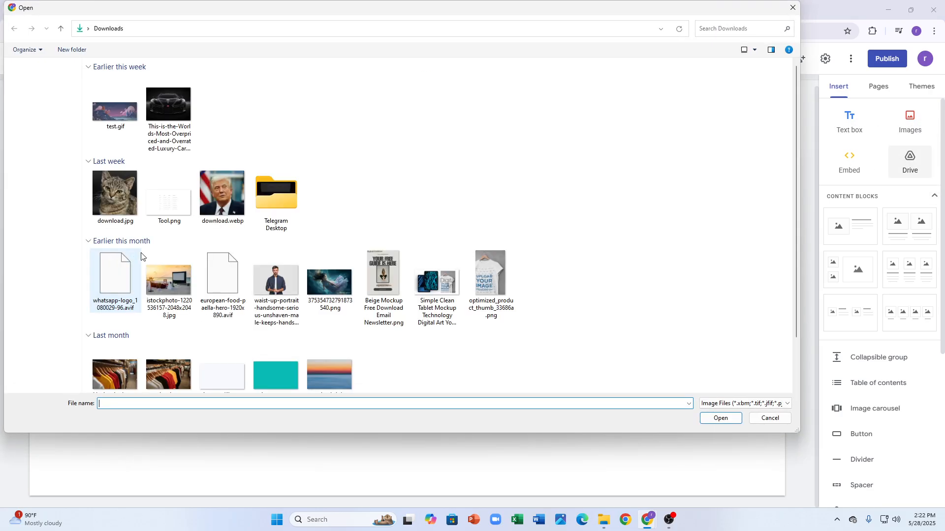
pyautogui.doubleClick(157, 272)
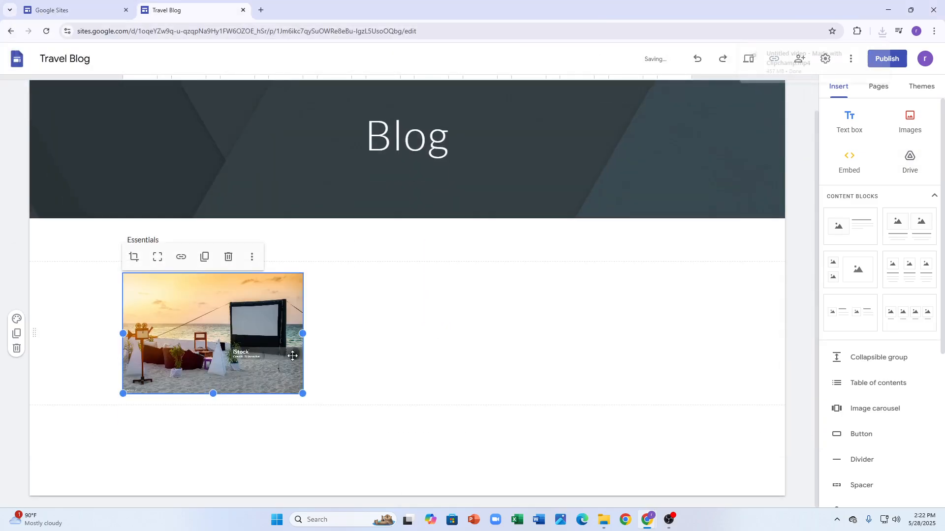
pyautogui.moveTo(552, 416); pyautogui.dragTo(713, 459)
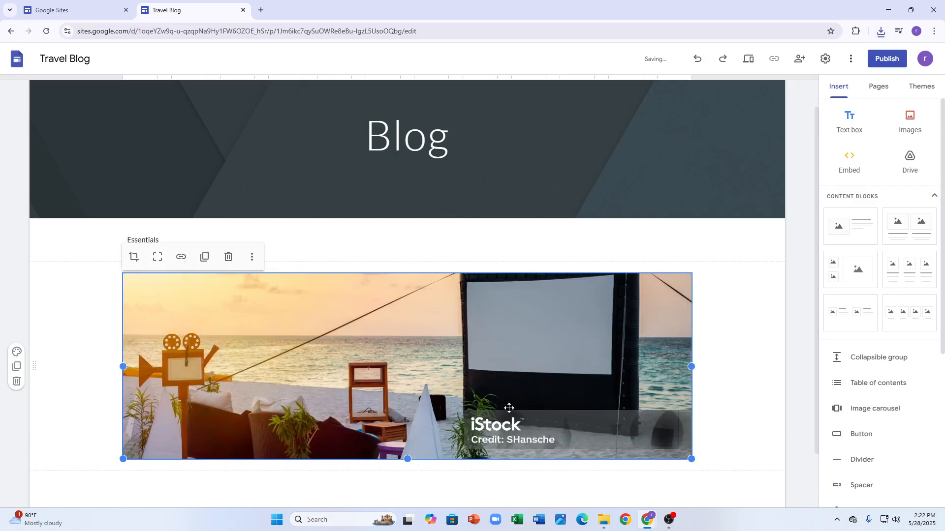
pyautogui.click(708, 387)
pyautogui.scroll(-1, 703, 394)
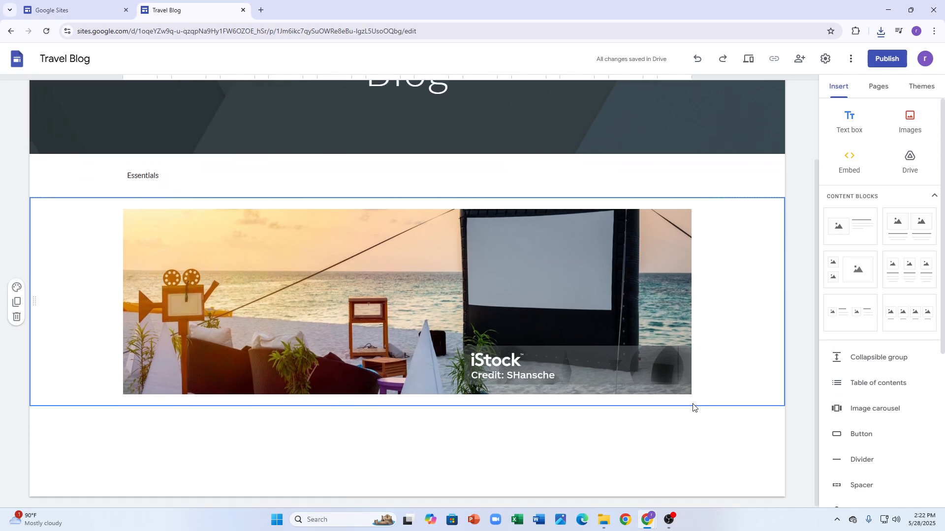
pyautogui.scroll(2, 696, 394)
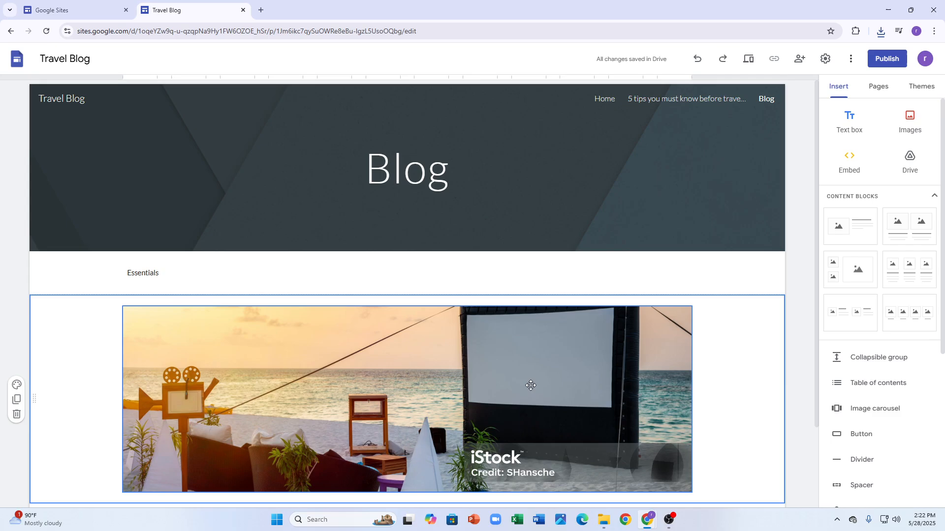
pyautogui.scroll(-2, 537, 389)
pyautogui.scroll(2, 532, 338)
# Insert a social links block beneath the Blog page image with links to youtube.com, twitter.com and facebook.com.
pyautogui.scroll(-5, 894, 327)
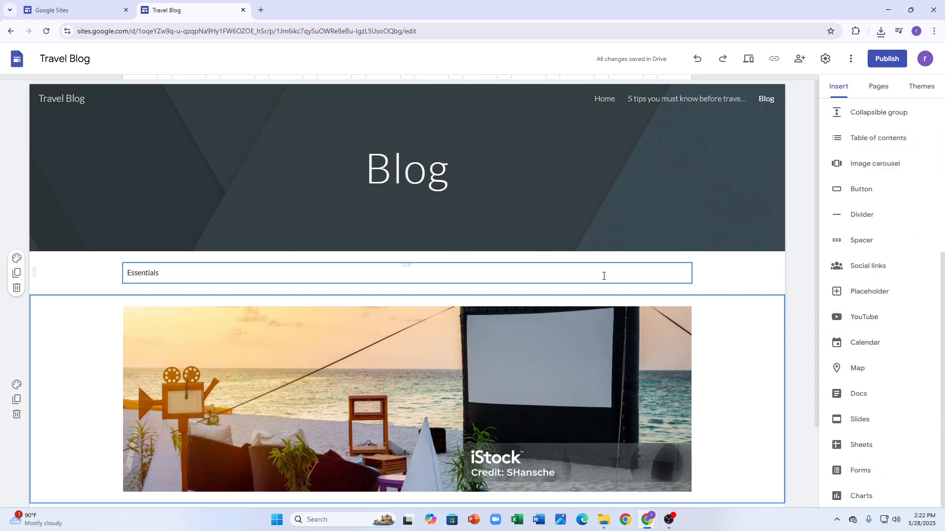
pyautogui.click(874, 276)
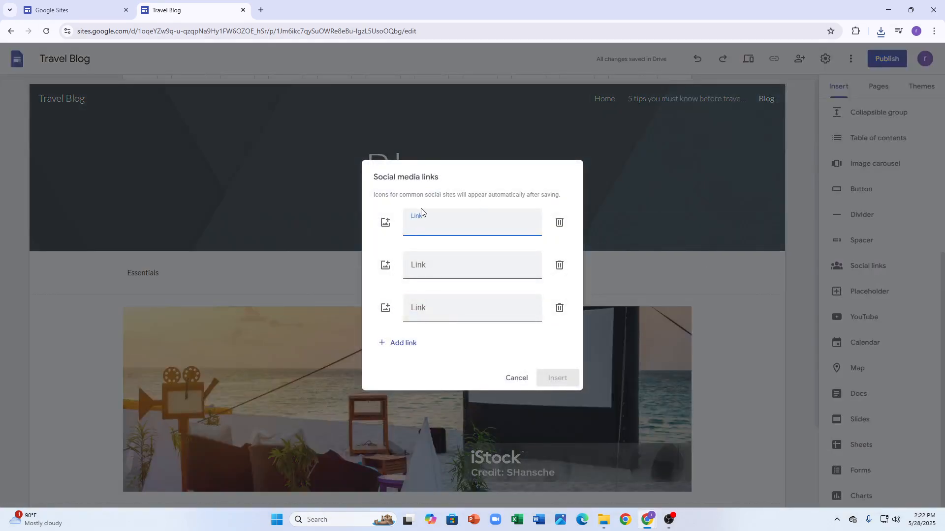
pyautogui.write('you')
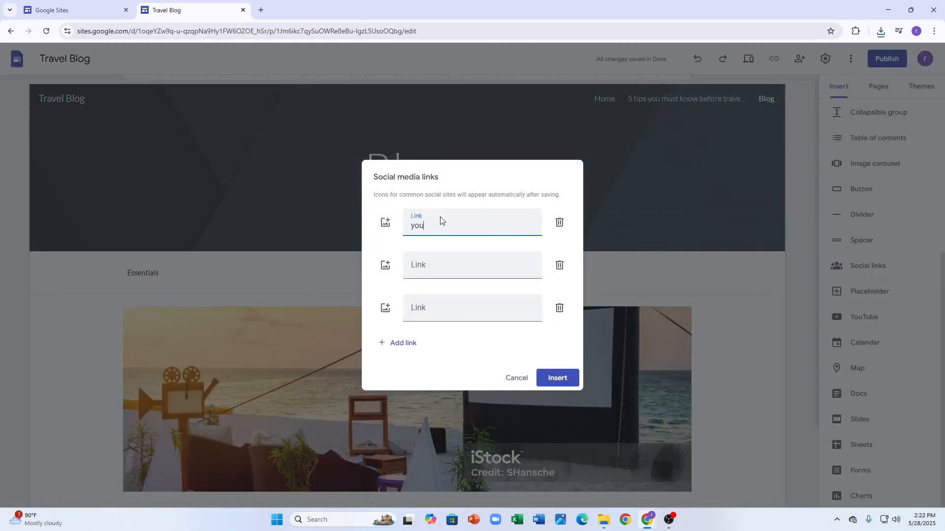
pyautogui.write('tube.com')
pyautogui.click(436, 260)
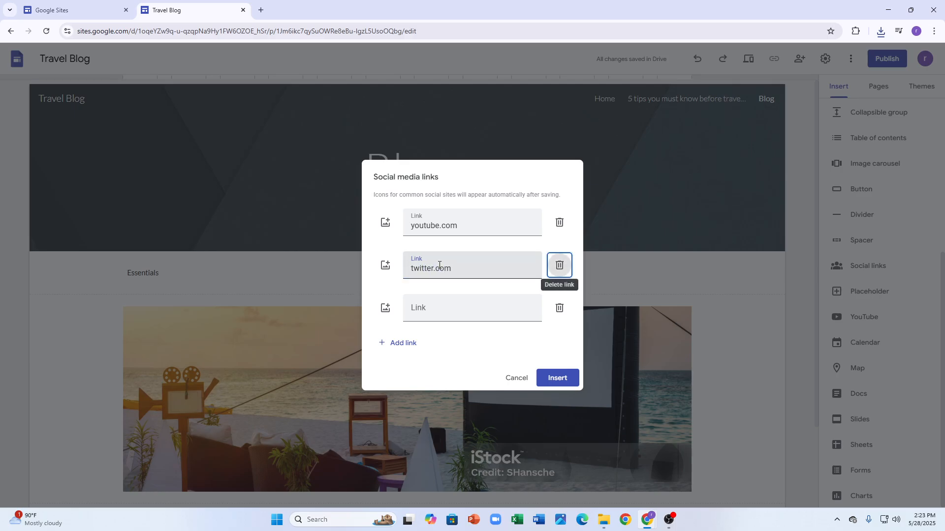
pyautogui.click(416, 311)
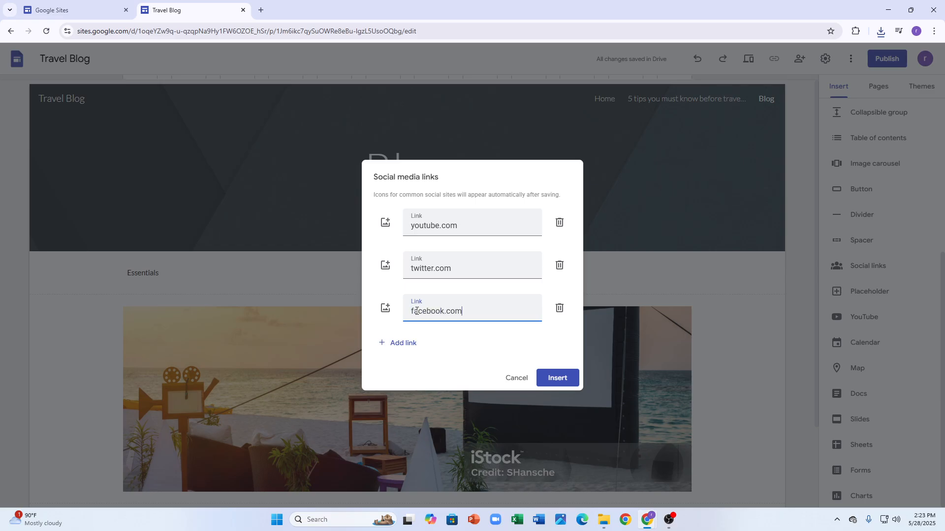
pyautogui.write('facebook.com')
pyautogui.click(553, 377)
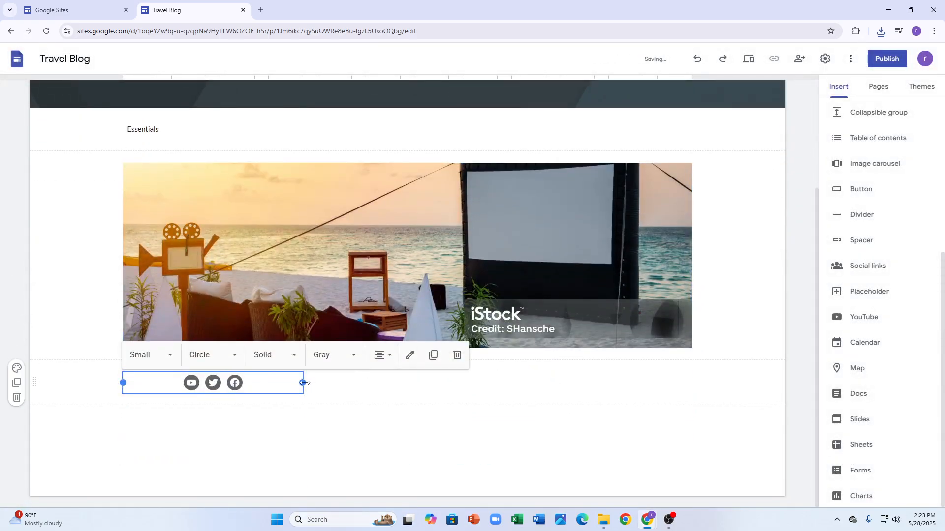
# Align the social links block with the image's right edge and narrow it to about a quarter of the content width.
pyautogui.moveTo(303, 383); pyautogui.dragTo(545, 383)
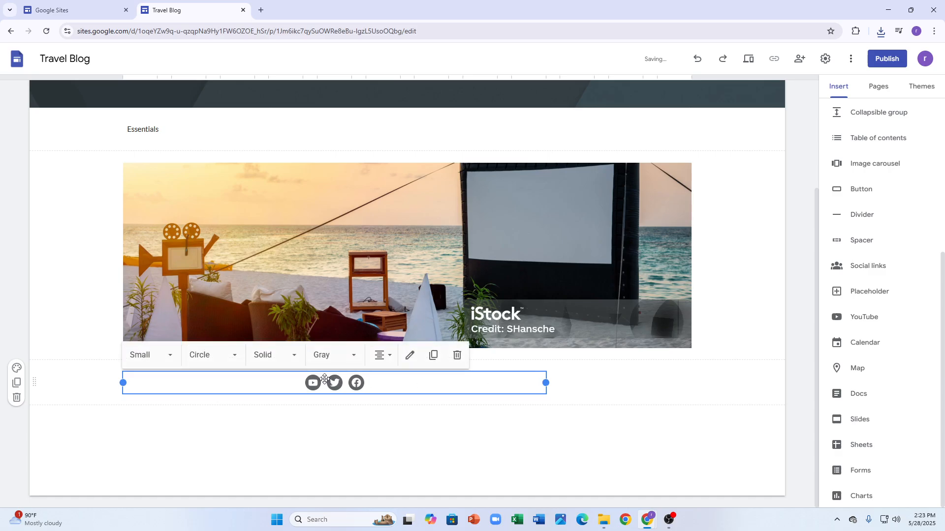
pyautogui.moveTo(324, 379); pyautogui.dragTo(575, 373)
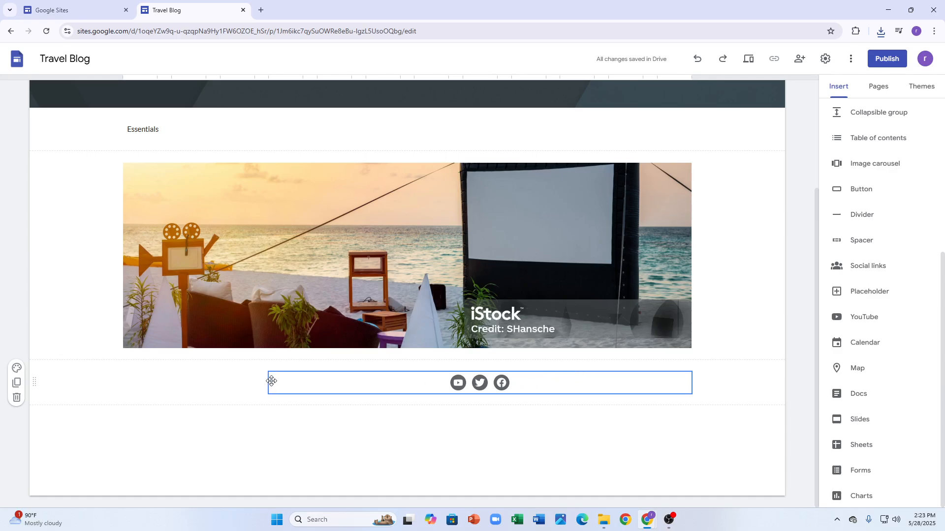
pyautogui.click(354, 382)
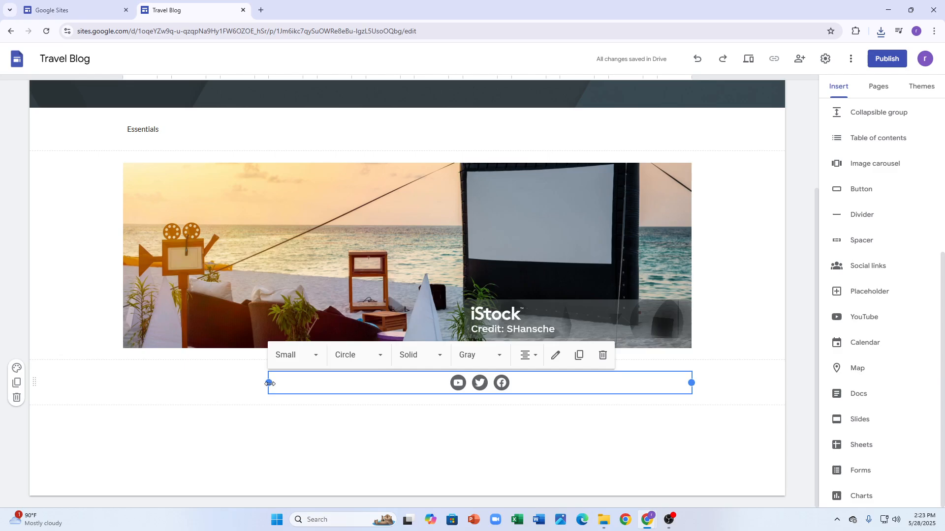
pyautogui.moveTo(269, 383); pyautogui.dragTo(635, 386)
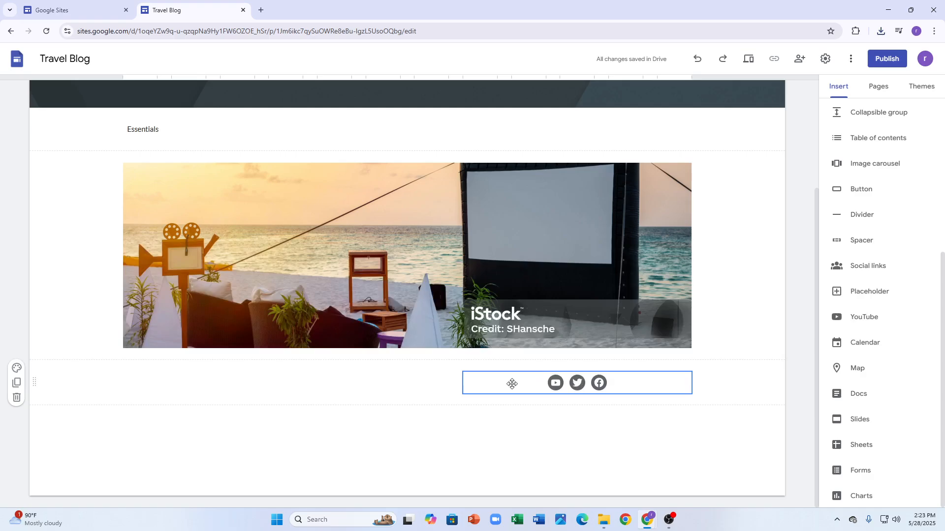
pyautogui.click(465, 380)
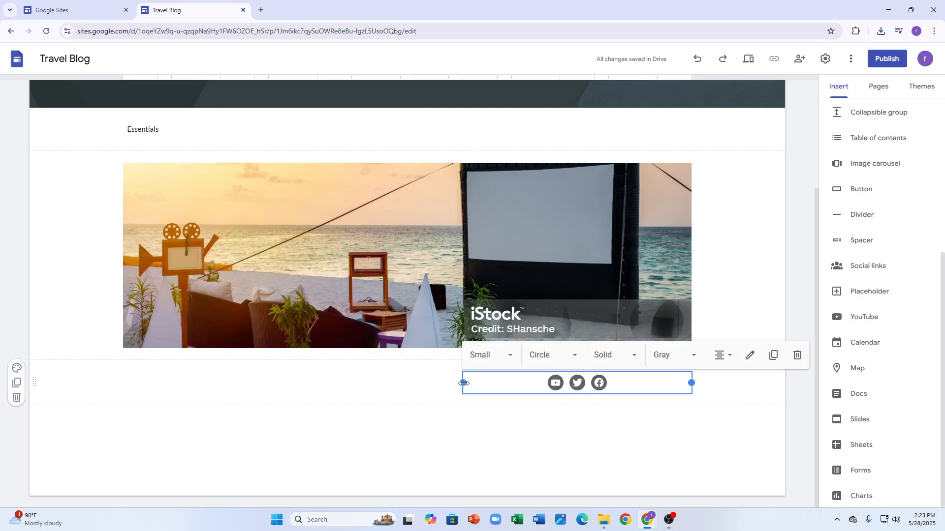
pyautogui.moveTo(465, 382); pyautogui.dragTo(545, 390)
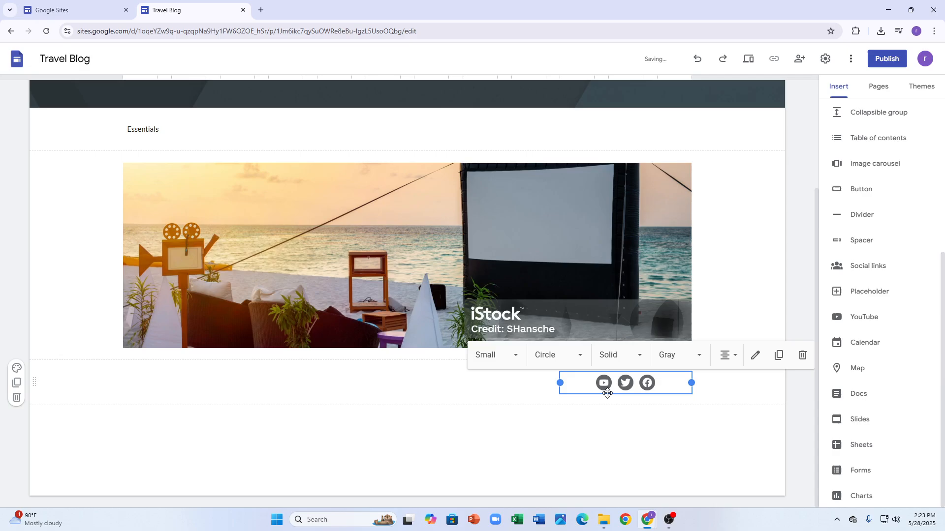
pyautogui.click(701, 450)
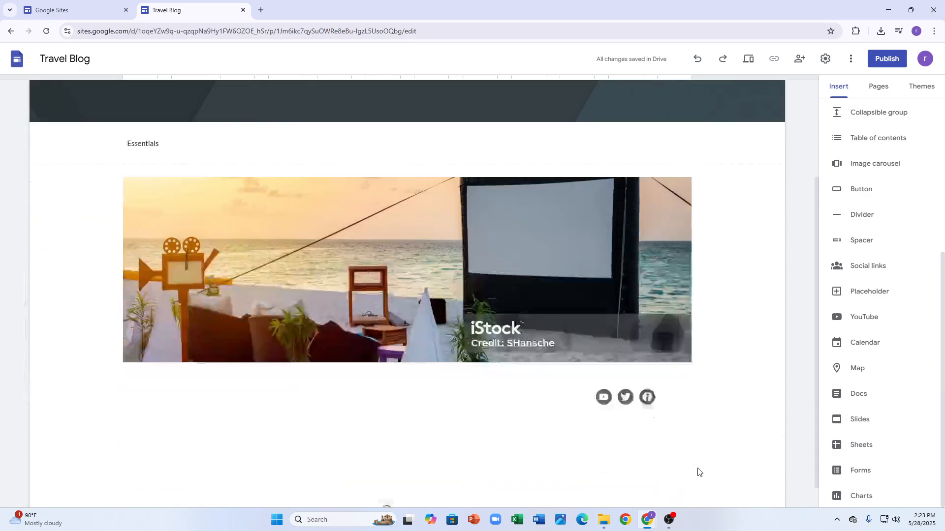
# Set the site's navigation mode to Side and try the navigation menu in the page header.
pyautogui.scroll(3, 702, 472)
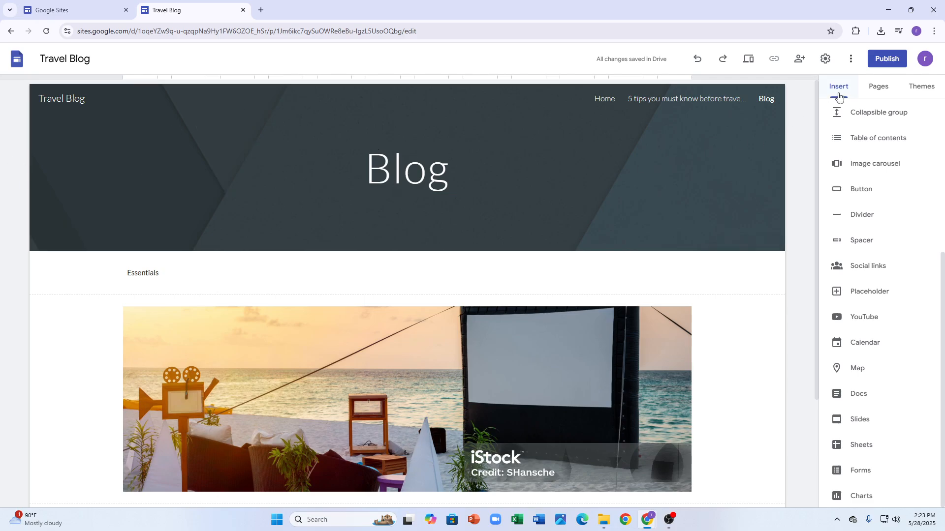
pyautogui.click(825, 59)
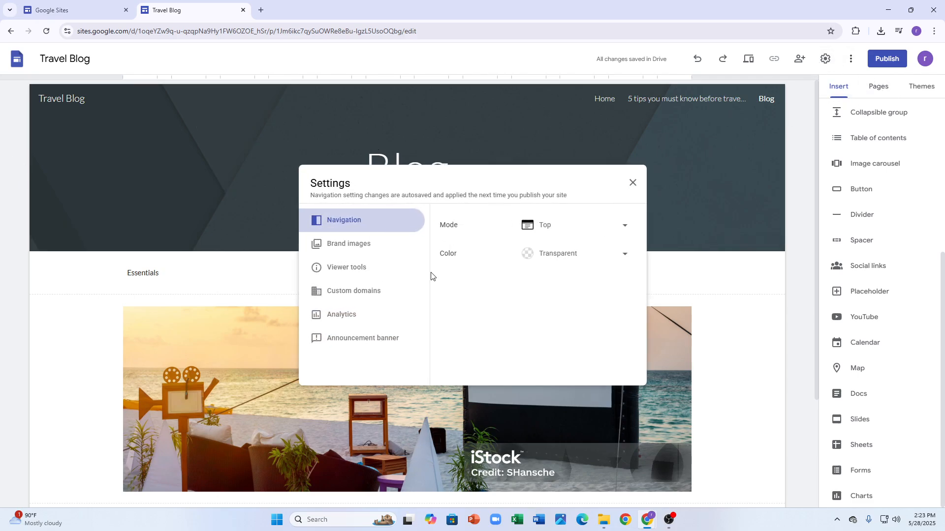
pyautogui.click(573, 225)
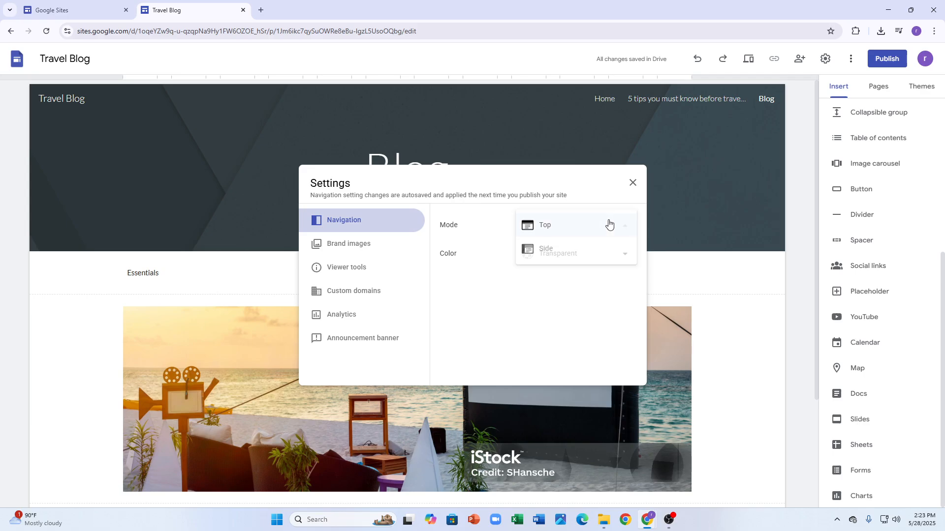
pyautogui.click(583, 248)
pyautogui.click(596, 229)
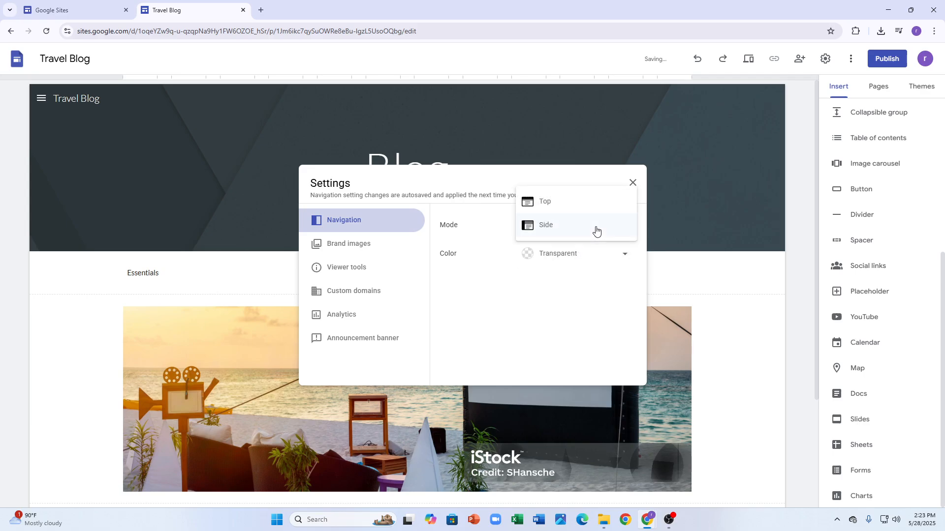
pyautogui.click(596, 230)
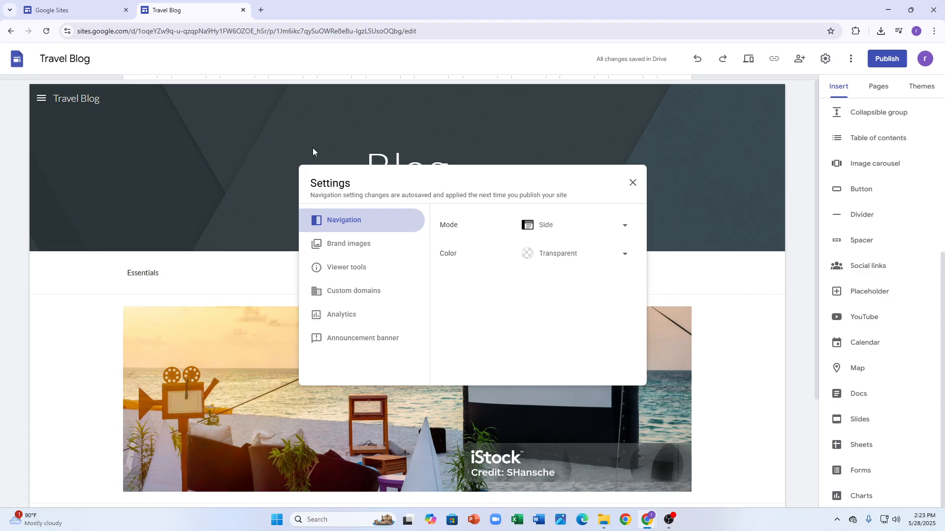
pyautogui.click(42, 99)
pyautogui.click(43, 99)
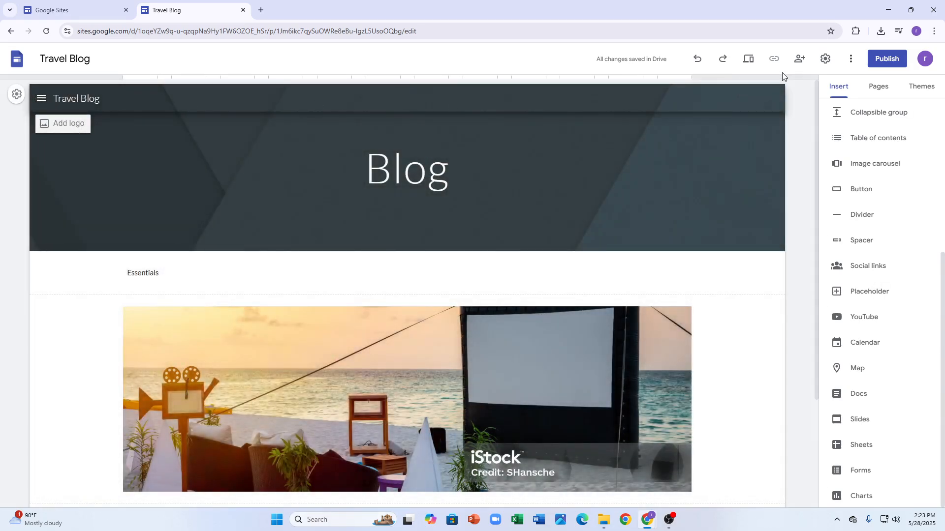
# Switch the site's navigation mode to Top and back to Side, and close the settings.
pyautogui.click(826, 58)
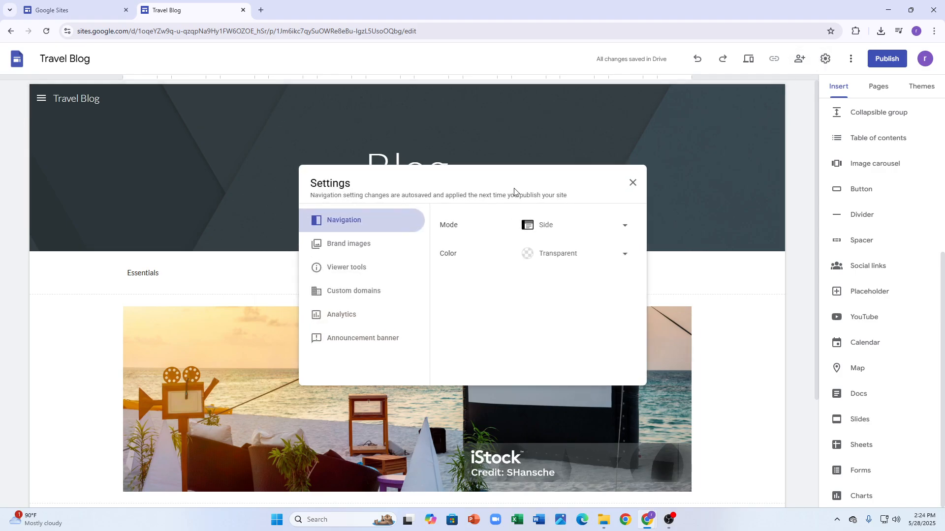
pyautogui.click(571, 225)
pyautogui.click(546, 202)
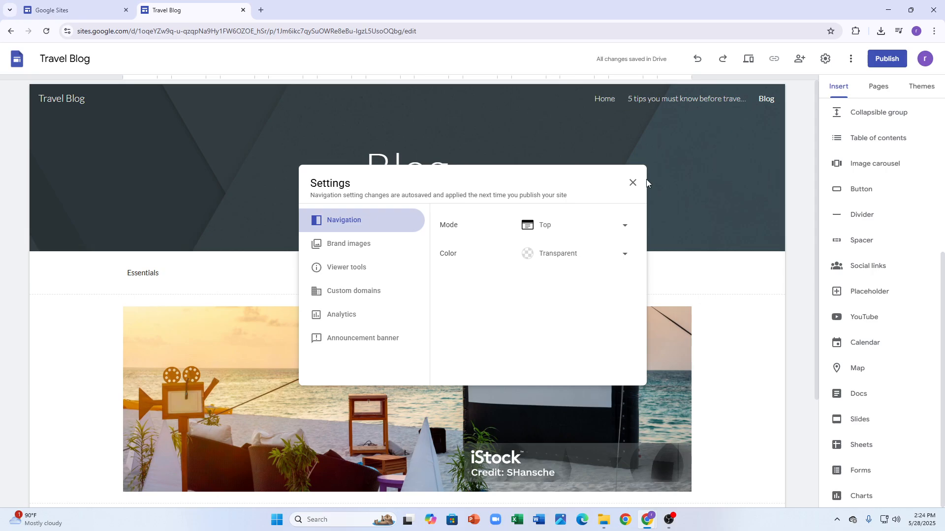
pyautogui.click(604, 225)
pyautogui.click(557, 251)
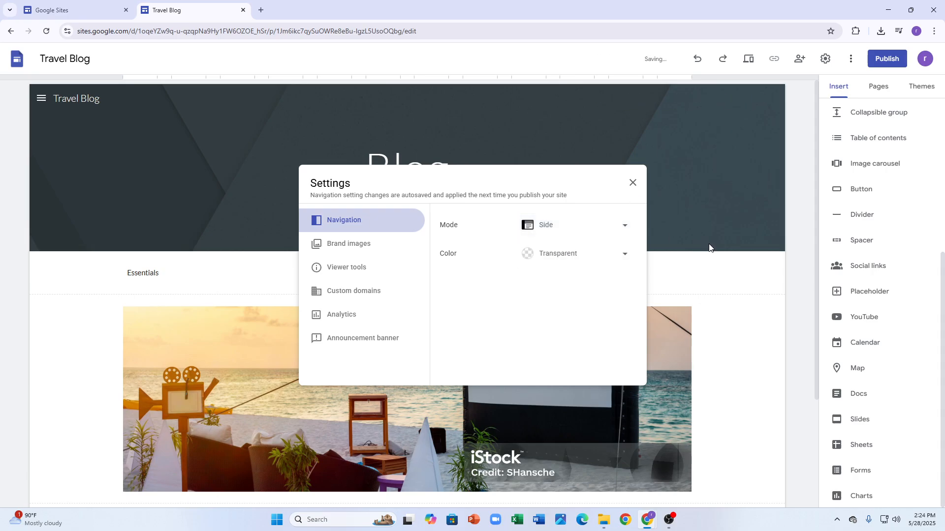
pyautogui.click(634, 183)
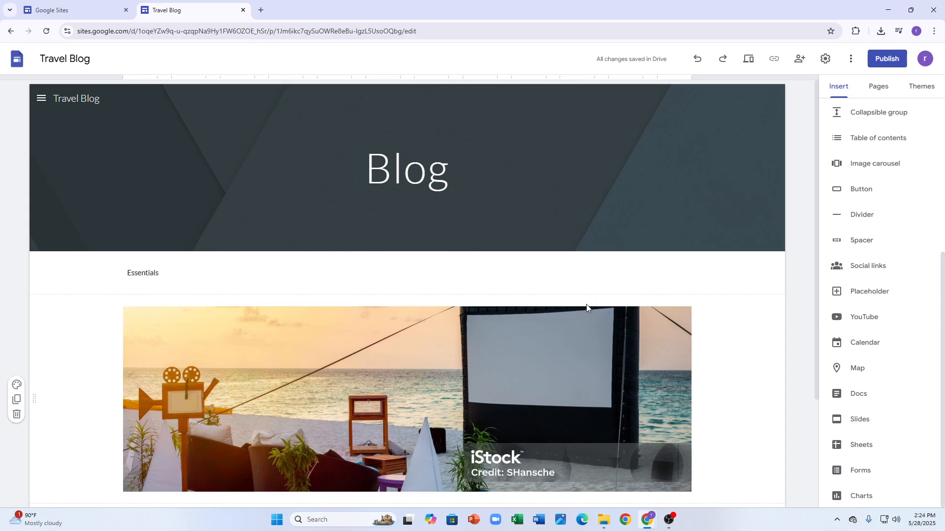
# Try the preset colors of the Simple theme and give it the custom orange color #ff6900.
pyautogui.scroll(-3, 466, 312)
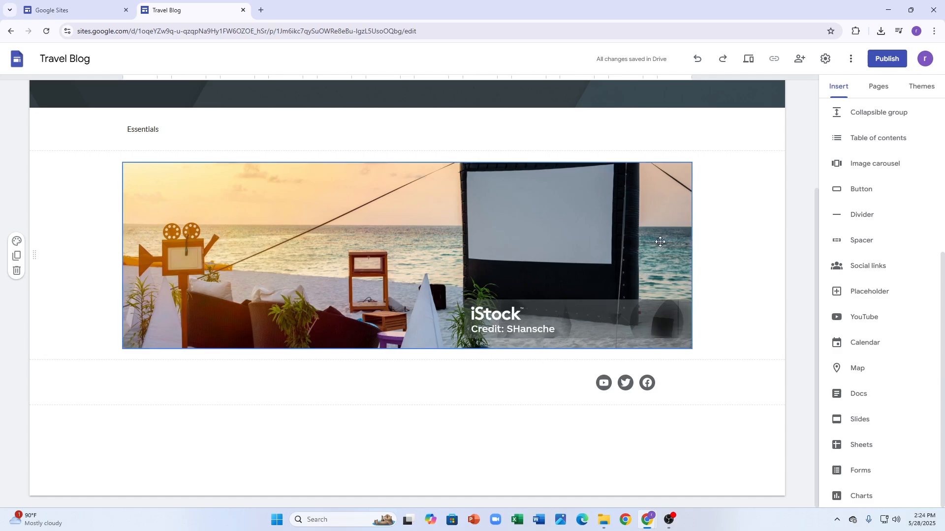
pyautogui.click(851, 59)
pyautogui.click(916, 86)
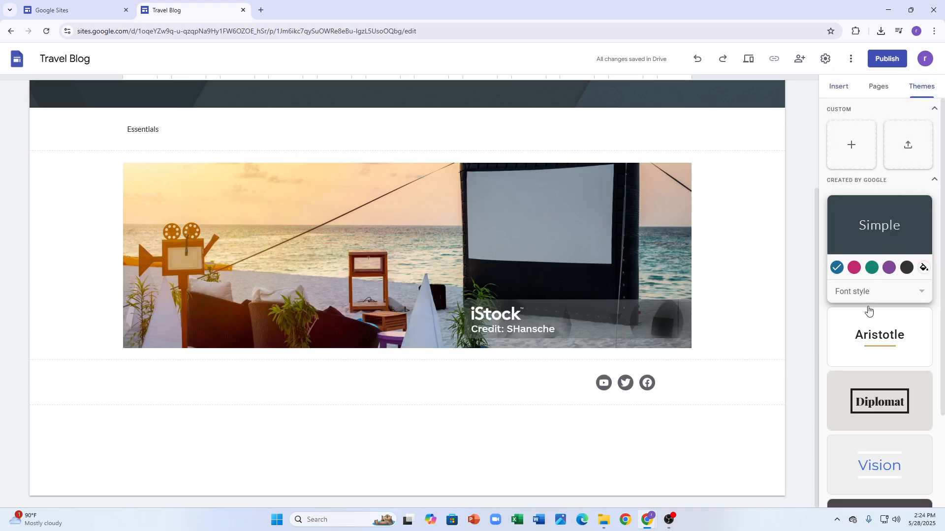
pyautogui.click(872, 270)
pyautogui.click(855, 268)
pyautogui.click(889, 269)
pyautogui.click(906, 268)
pyautogui.click(923, 269)
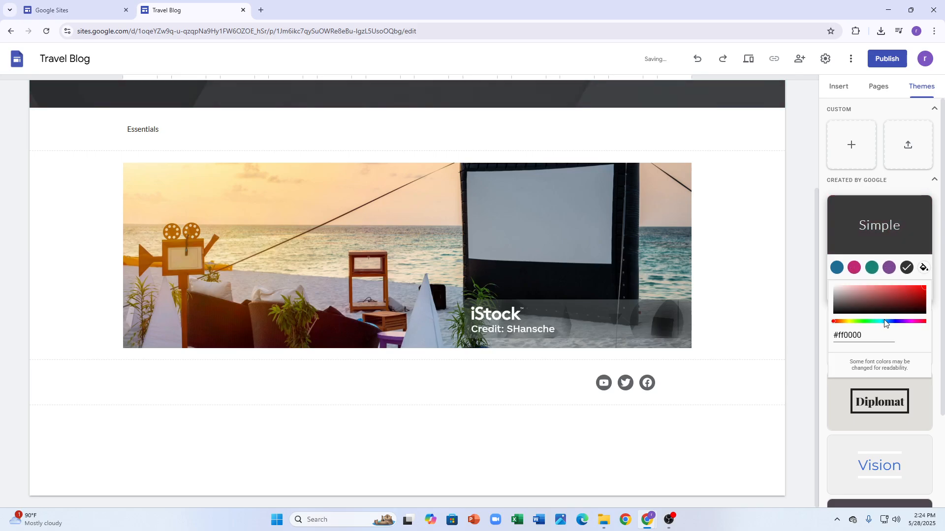
pyautogui.click(865, 322)
pyautogui.moveTo(866, 322); pyautogui.dragTo(840, 322)
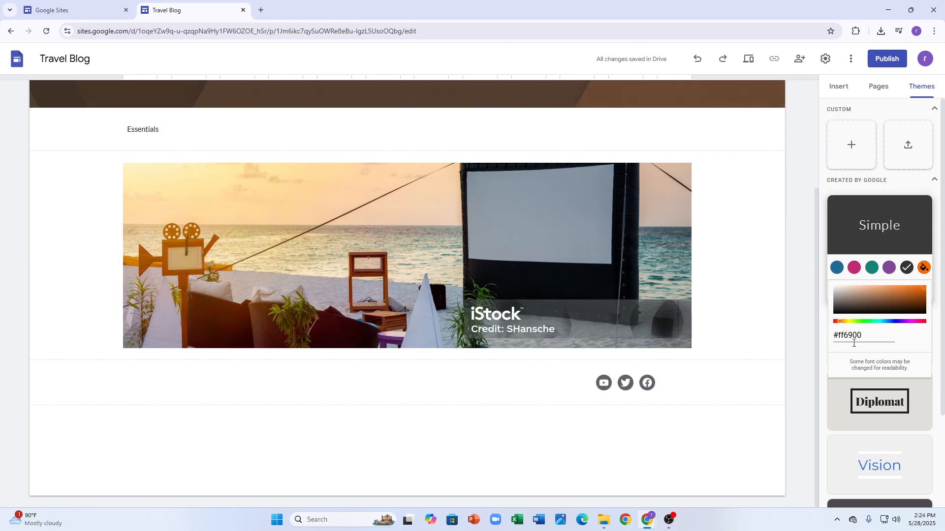
# Try the Diplomat and Impression themes, and open the custom theme creation dialog without creating a theme.
pyautogui.click(883, 413)
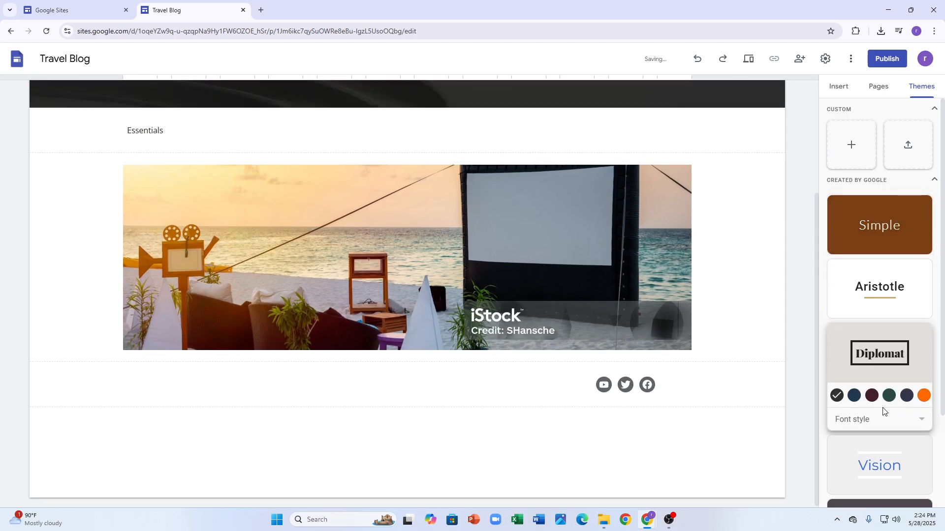
pyautogui.scroll(-3, 888, 401)
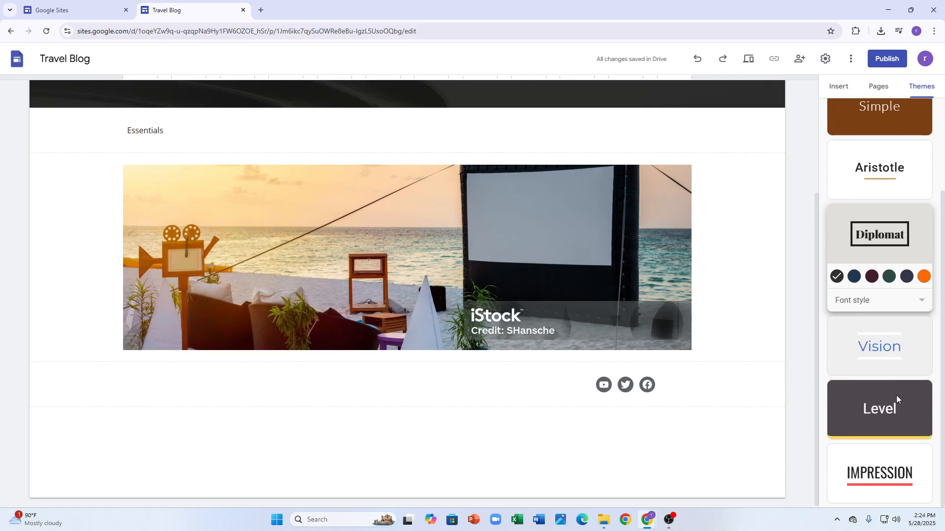
pyautogui.click(888, 450)
pyautogui.scroll(3, 856, 360)
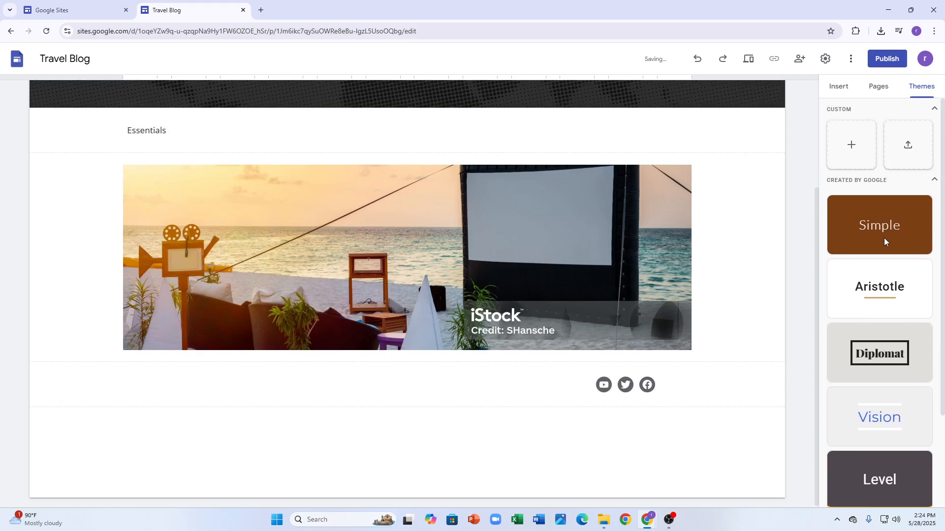
pyautogui.click(859, 152)
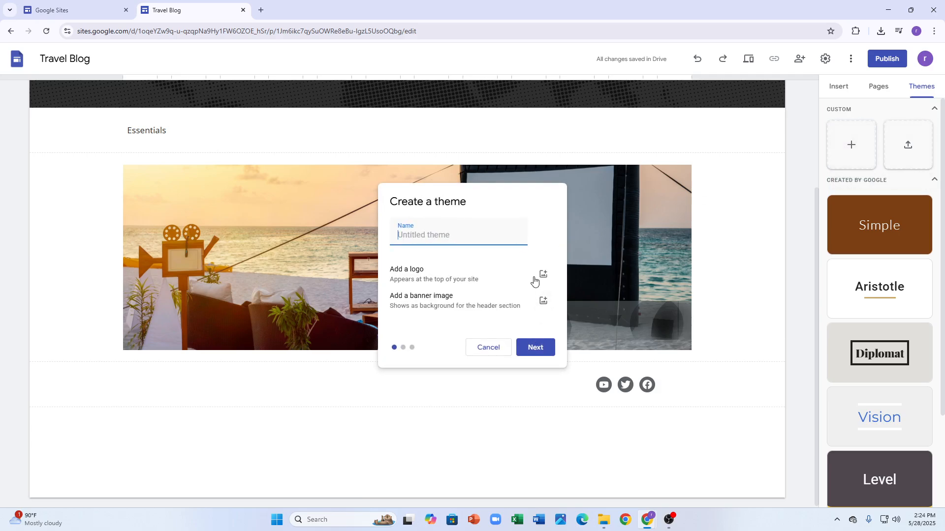
pyautogui.click(508, 348)
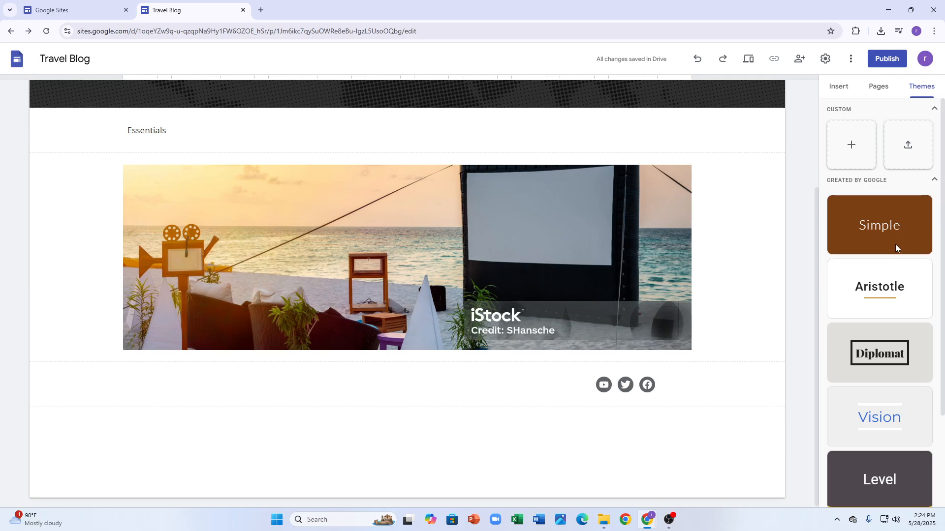
# Apply the Aristotle theme, try its Classic font style, and set the font style to Bold.
pyautogui.click(875, 241)
pyautogui.click(884, 330)
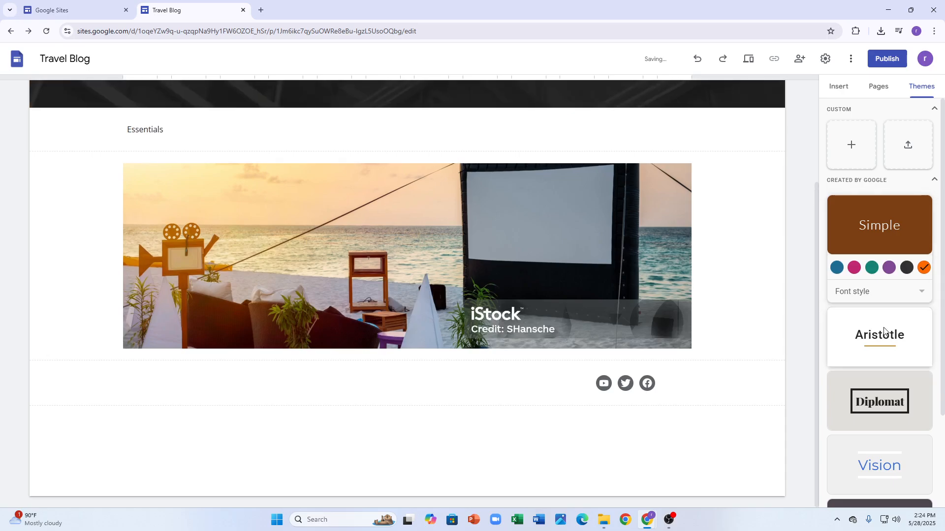
pyautogui.click(888, 356)
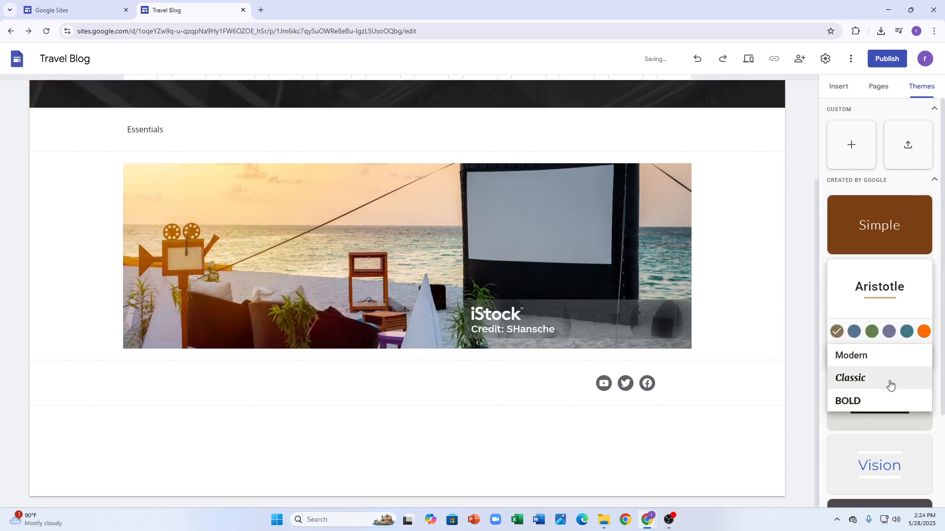
pyautogui.click(890, 381)
pyautogui.click(899, 355)
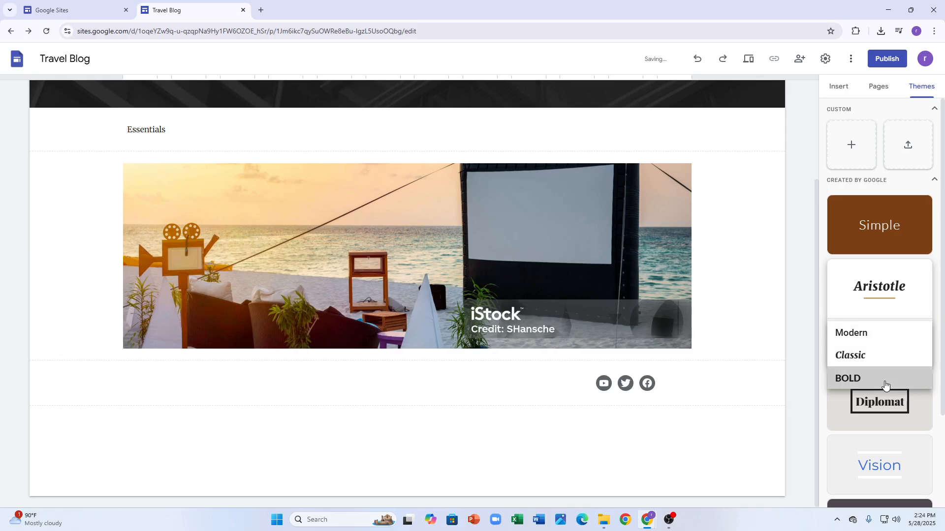
pyautogui.click(889, 379)
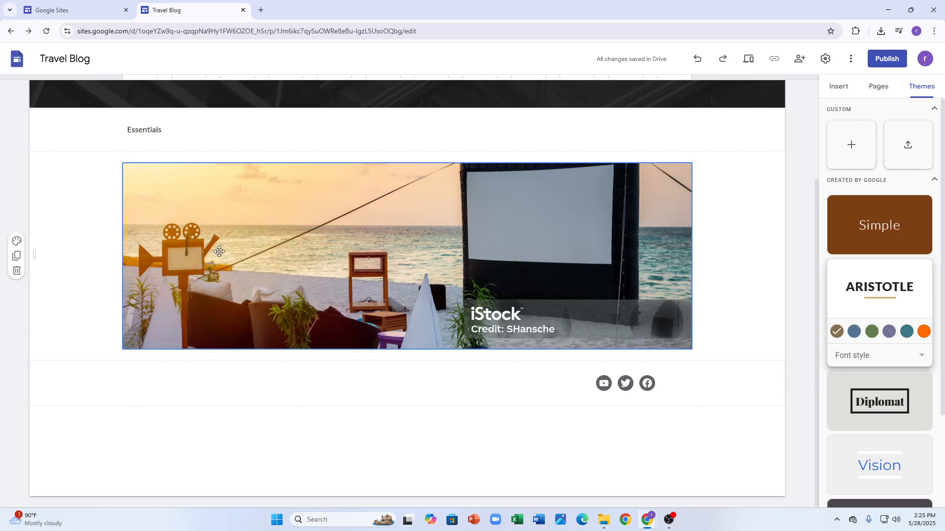
# Go from the Blog page to the "5 tips you must know before travelling" page through the site's navigation menu and look it over.
pyautogui.click(836, 87)
pyautogui.click(150, 123)
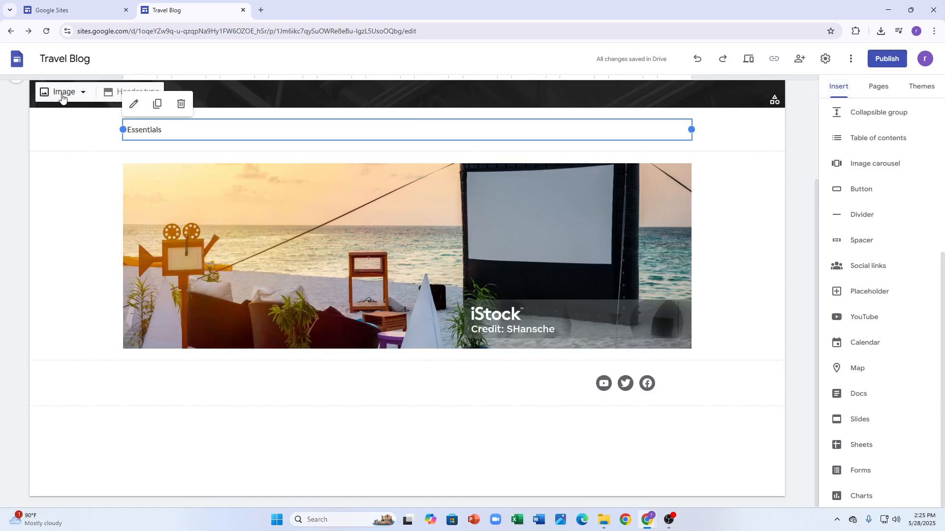
pyautogui.click(781, 137)
pyautogui.scroll(3, 738, 147)
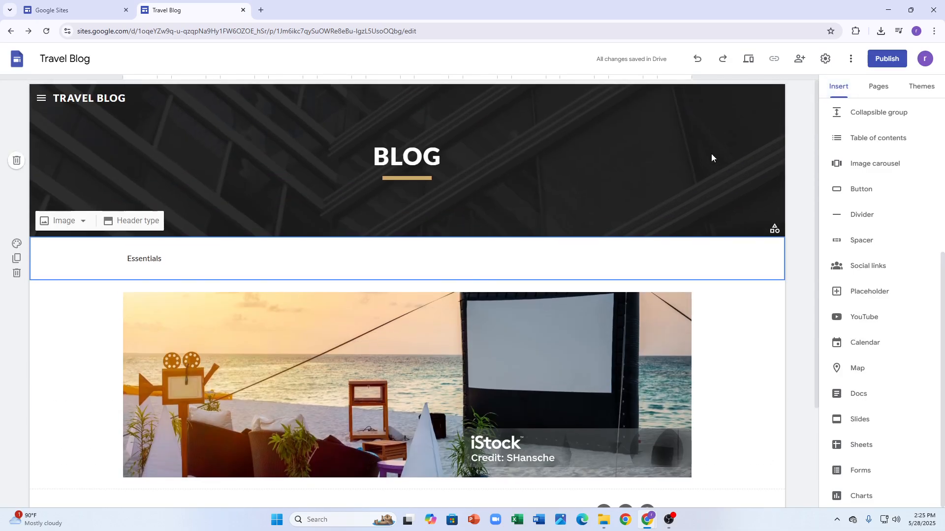
pyautogui.click(39, 99)
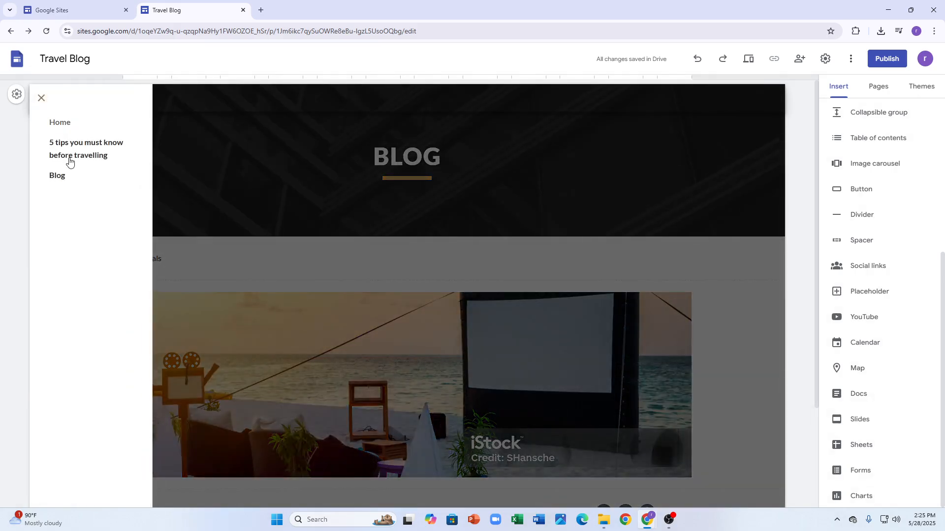
pyautogui.click(77, 153)
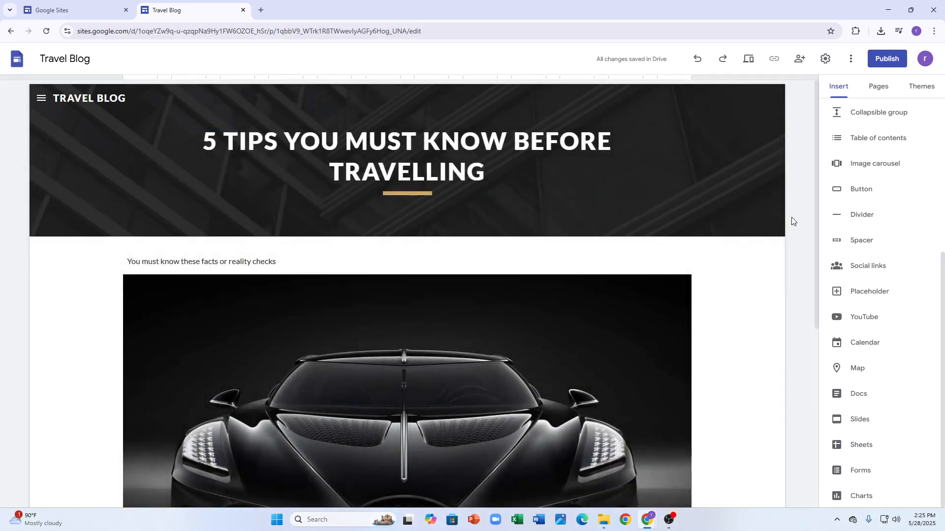
pyautogui.scroll(-6, 791, 220)
pyautogui.scroll(5, 807, 209)
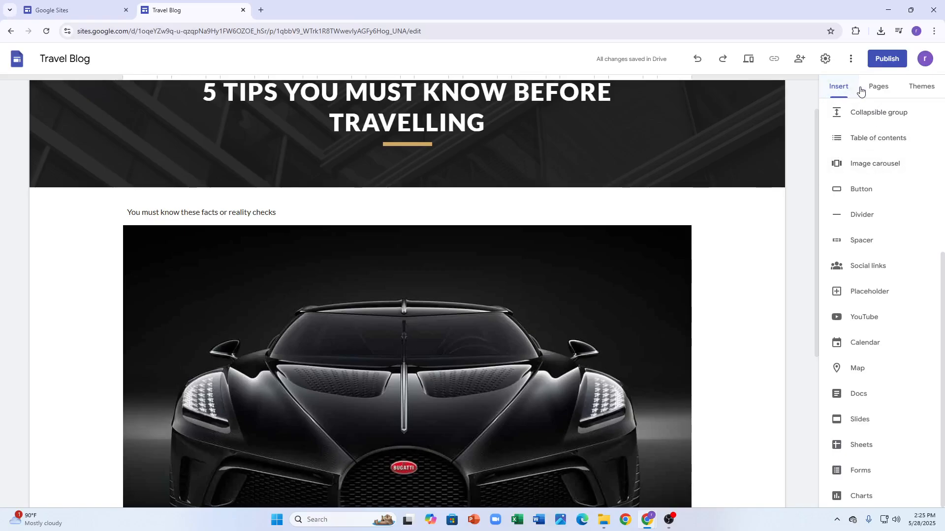
# Look through the content blocks and components that can be inserted on the travel tips page.
pyautogui.click(879, 87)
pyautogui.click(836, 88)
pyautogui.scroll(5, 866, 236)
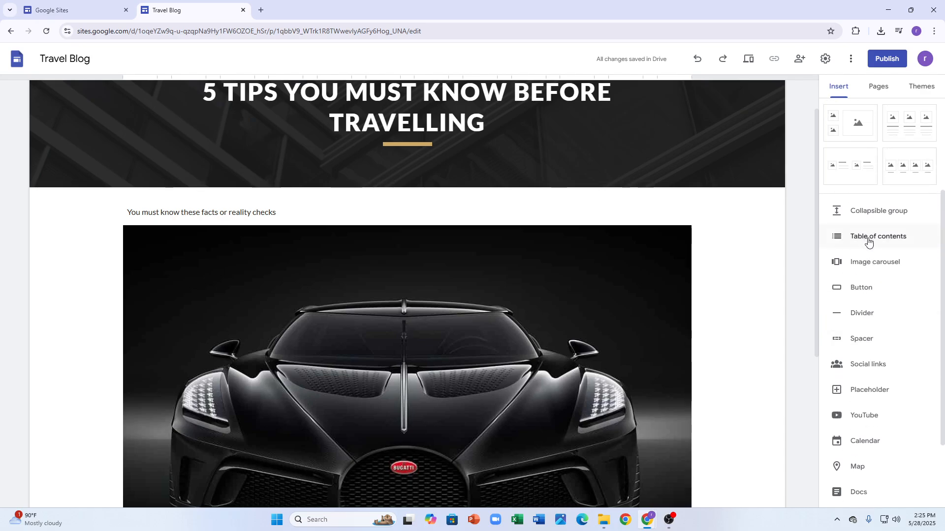
pyautogui.scroll(-3, 907, 238)
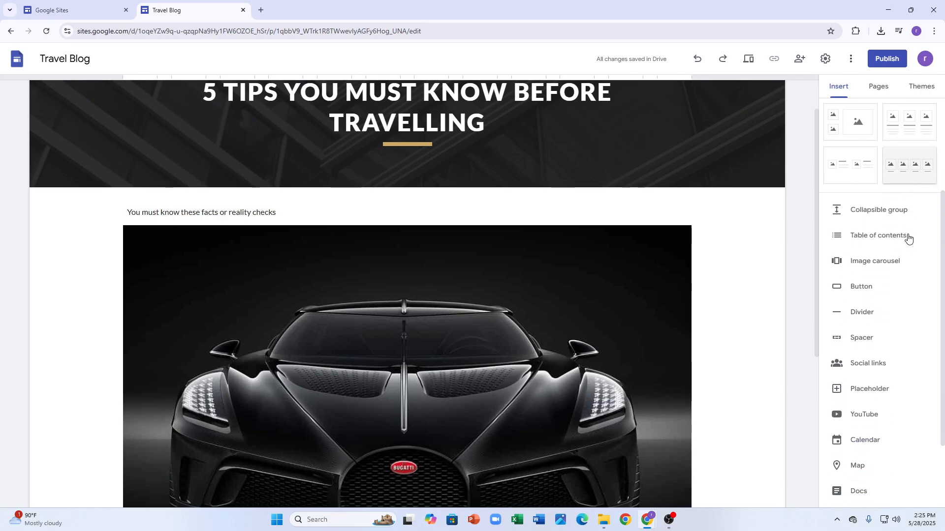
pyautogui.scroll(3, 907, 238)
pyautogui.scroll(-4, 911, 240)
pyautogui.scroll(-2, 911, 240)
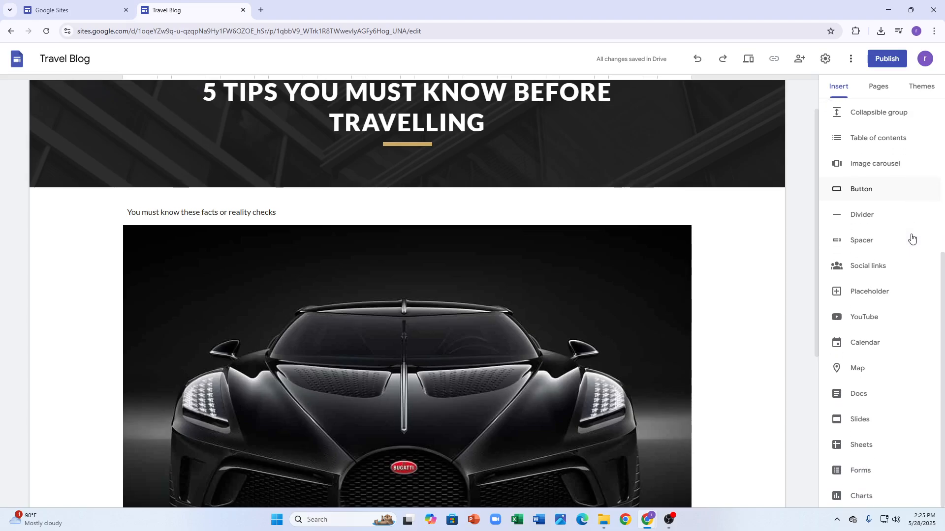
pyautogui.scroll(5, 931, 315)
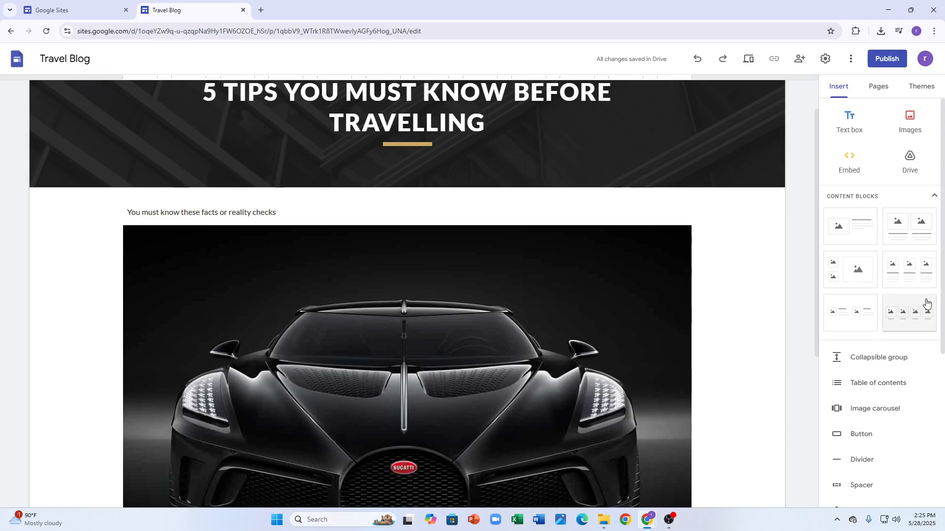
# Upload the image test.gif from the Downloads folder to the travel tips page and enlarge it to the full content width.
pyautogui.click(908, 133)
pyautogui.click(906, 154)
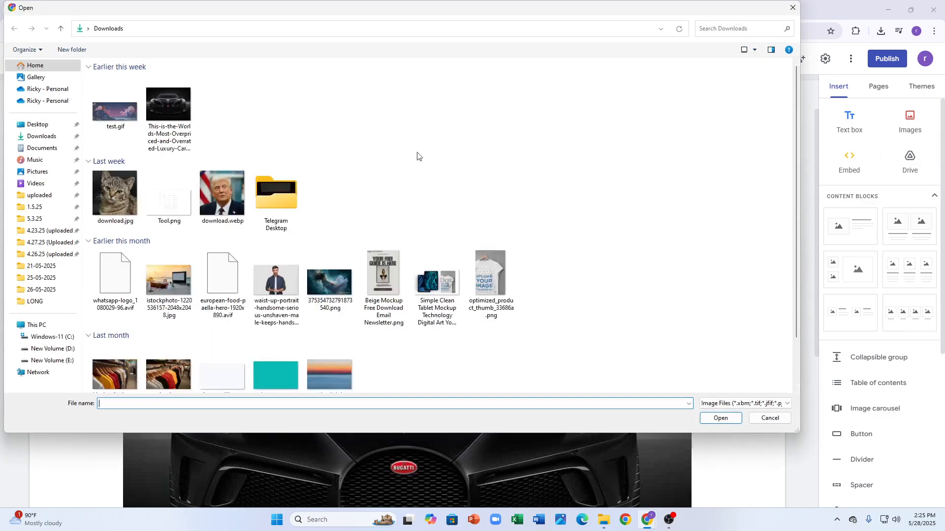
pyautogui.doubleClick(118, 123)
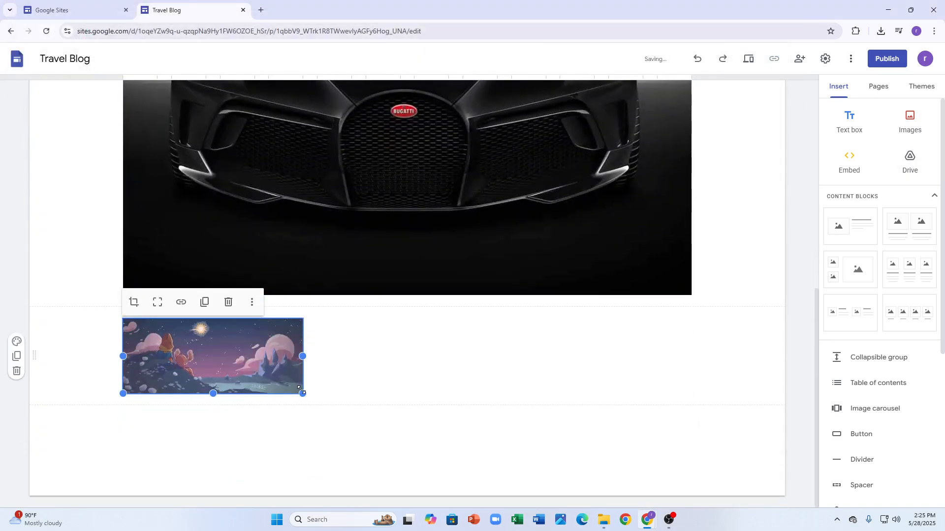
pyautogui.moveTo(303, 392); pyautogui.dragTo(343, 396)
pyautogui.moveTo(480, 413); pyautogui.dragTo(745, 436)
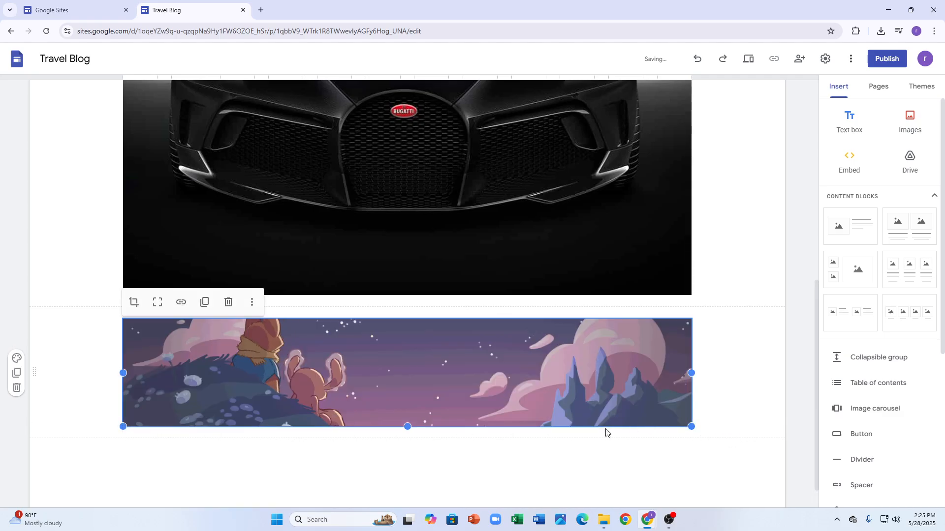
pyautogui.click(746, 380)
# Reduce the height of the uploaded landscape image slightly, keeping its full content width, and deselect it.
pyautogui.scroll(-1, 741, 386)
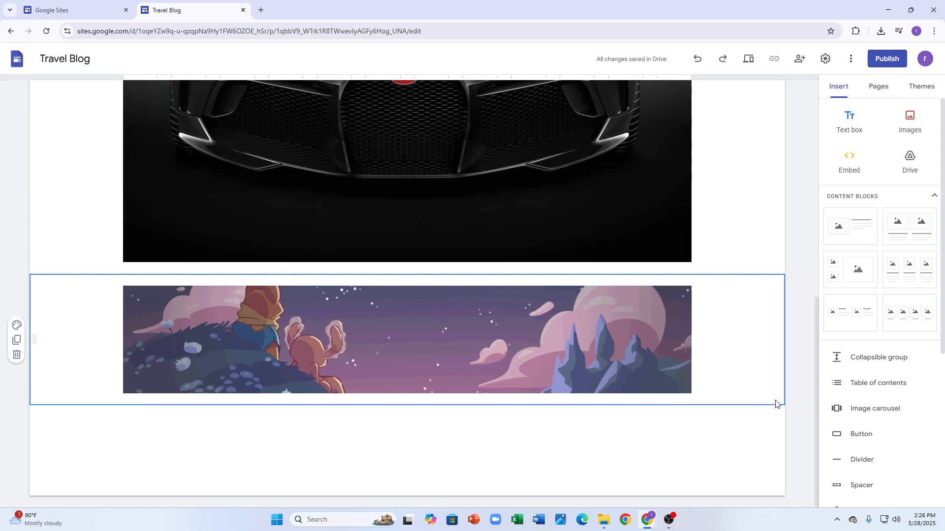
pyautogui.click(577, 347)
pyautogui.moveTo(692, 393); pyautogui.dragTo(729, 398)
pyautogui.click(815, 350)
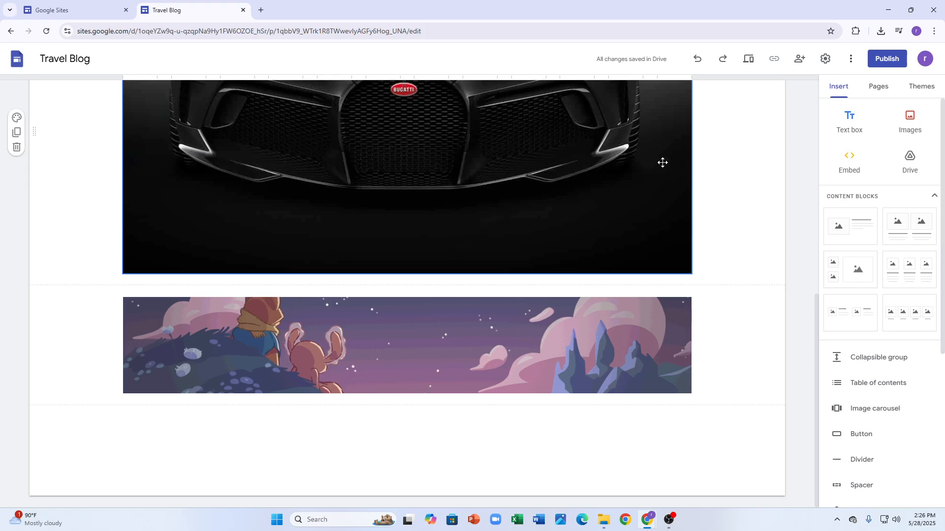
# Examine the site's additional options, including version history, copying and the Help entries, without choosing any.
pyautogui.scroll(10, 689, 173)
pyautogui.click(846, 61)
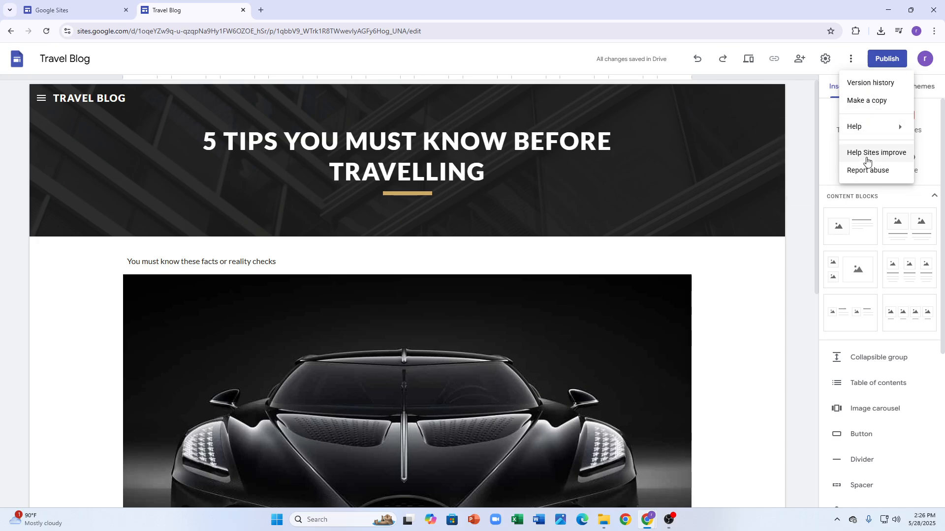
pyautogui.moveTo(859, 129)
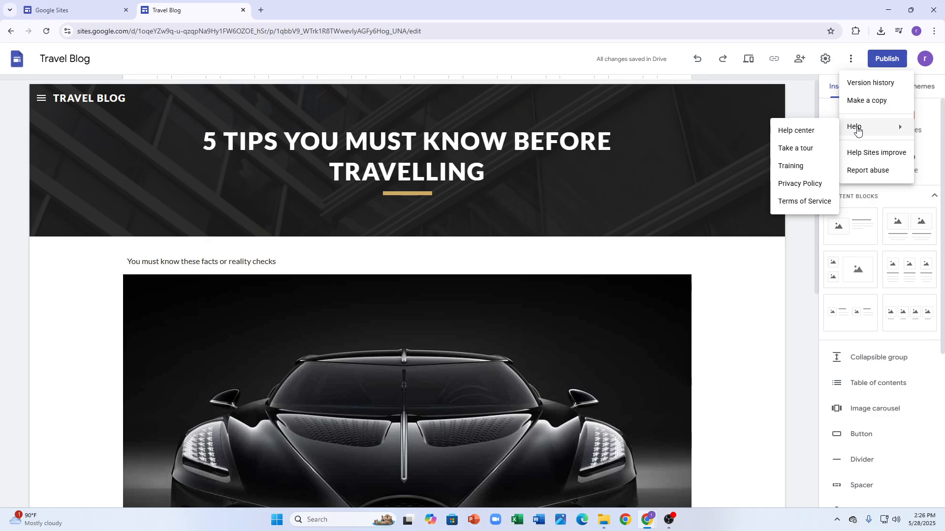
pyautogui.click(845, 69)
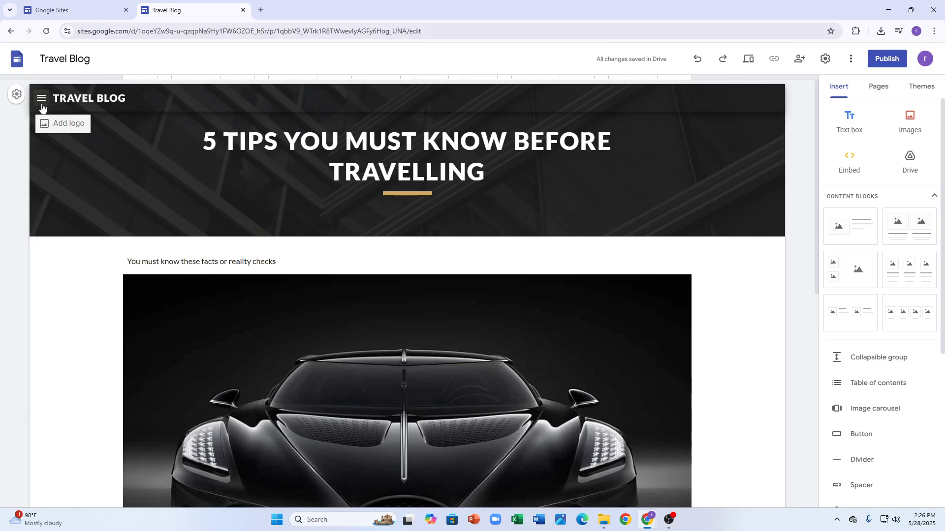
pyautogui.click(851, 59)
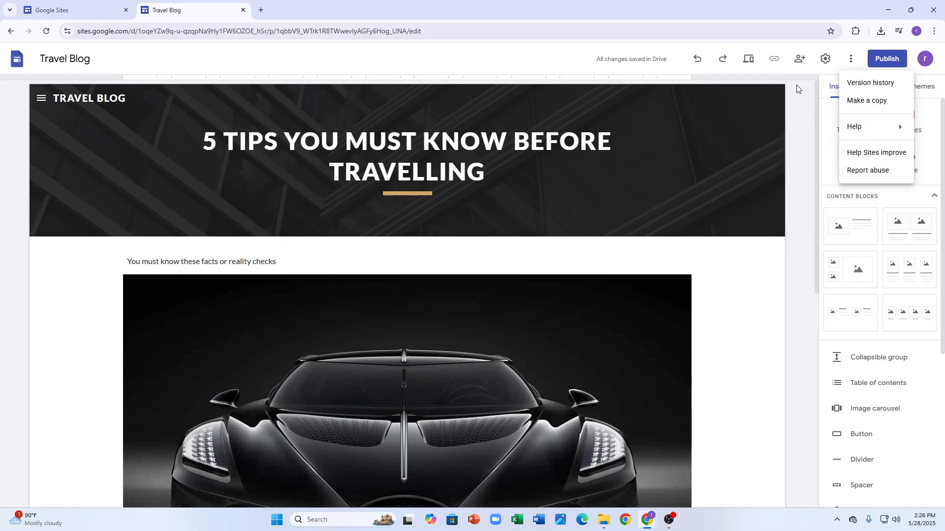
pyautogui.click(807, 104)
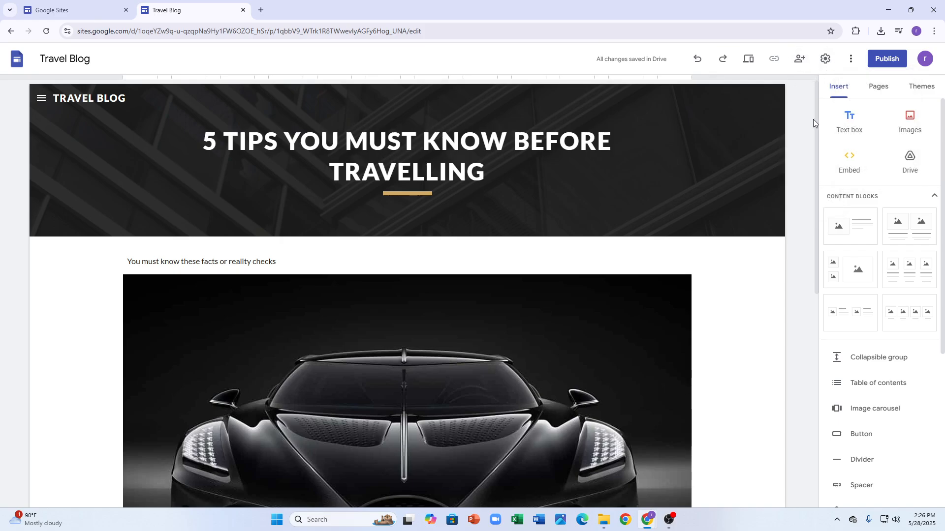
pyautogui.scroll(-5, 839, 212)
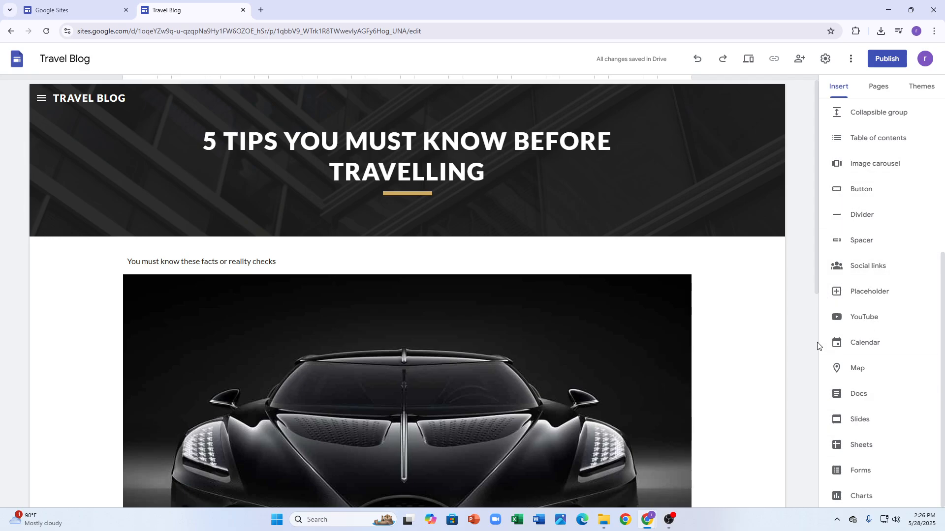
pyautogui.moveTo(733, 235)
pyautogui.moveTo(748, 190)
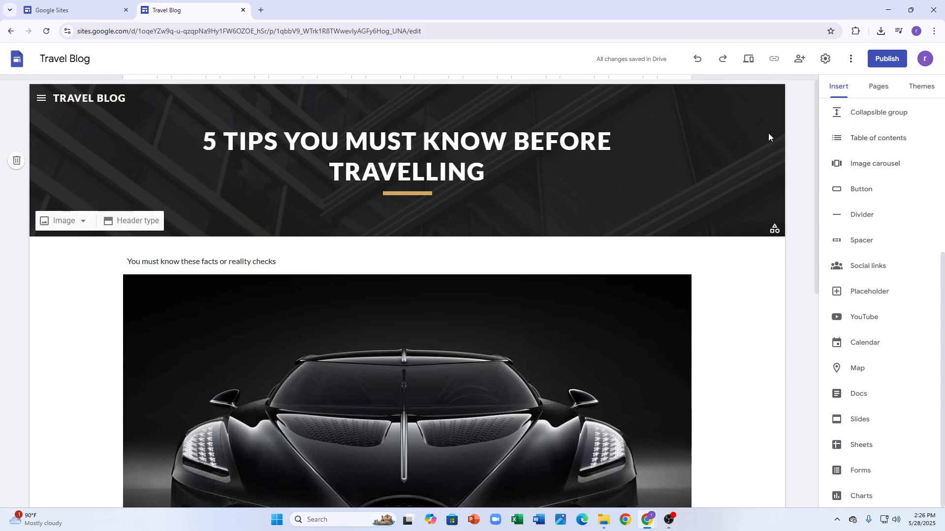
# Examine the Viewer tools, Custom domains and Analytics sections of the site settings.
pyautogui.click(826, 59)
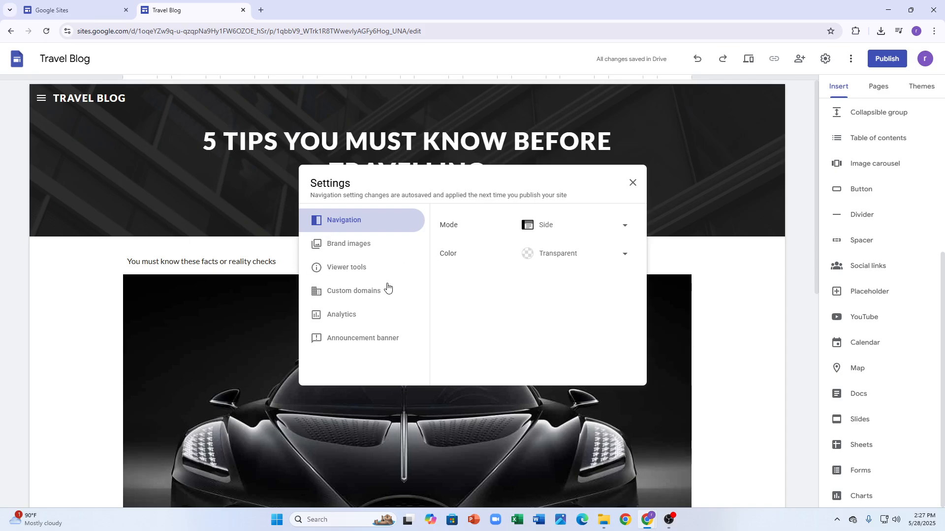
pyautogui.click(368, 269)
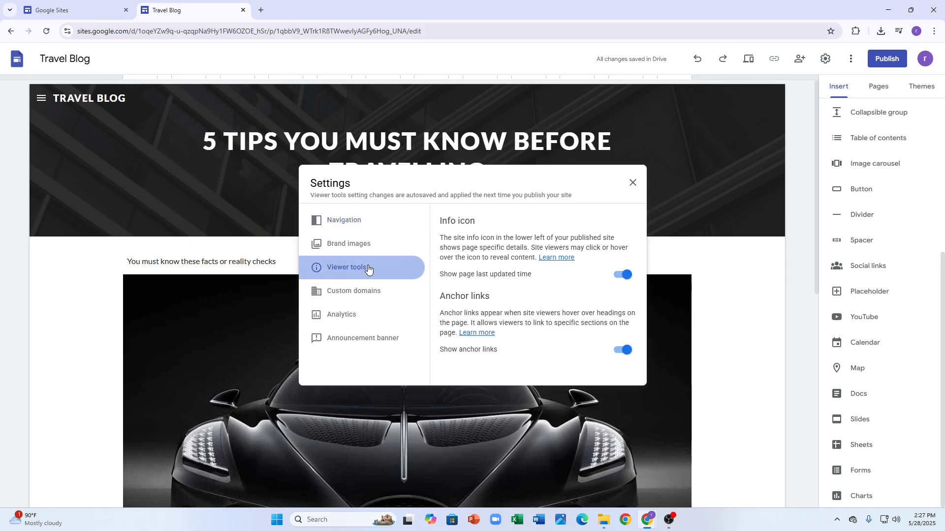
pyautogui.click(370, 291)
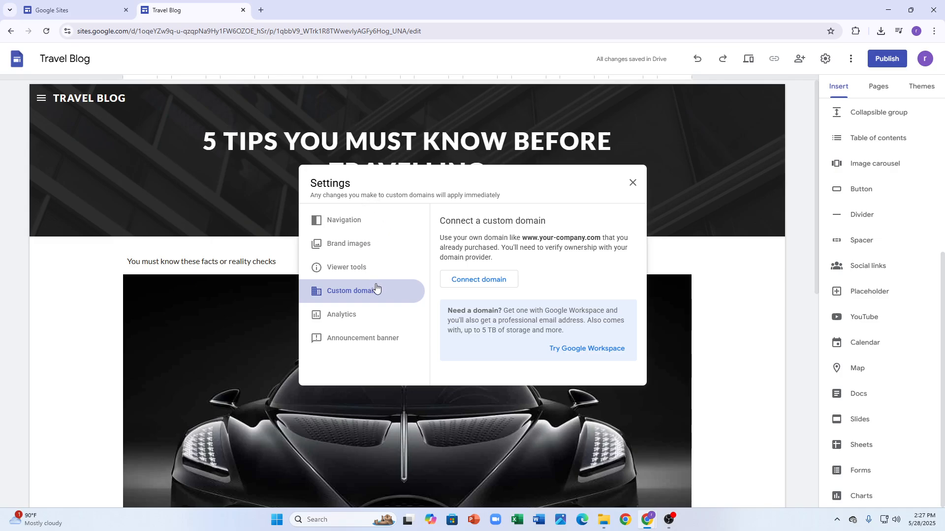
pyautogui.click(360, 313)
# Examine the Announcement banner settings from the banner color down to the visibility options, and close the settings.
pyautogui.click(371, 340)
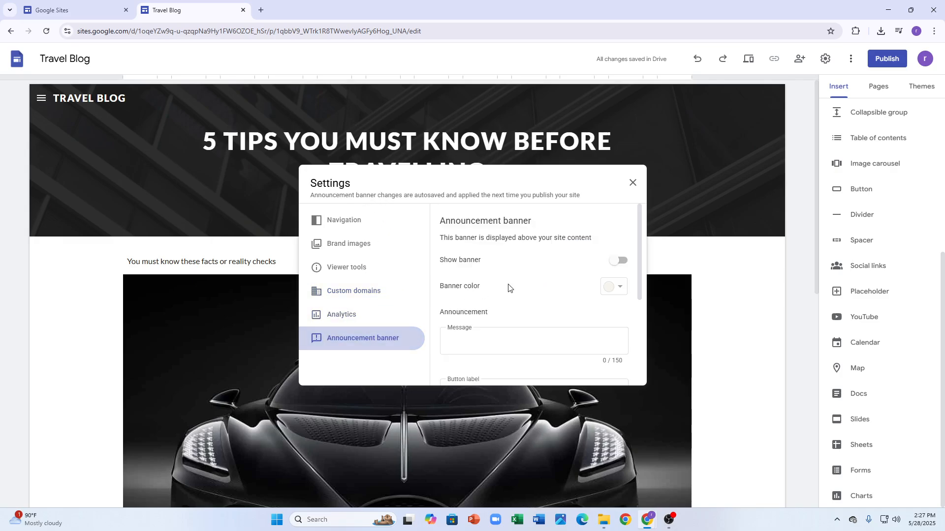
pyautogui.scroll(-1, 562, 298)
pyautogui.scroll(1, 576, 273)
pyautogui.scroll(-2, 596, 268)
pyautogui.scroll(2, 607, 261)
pyautogui.scroll(-1, 566, 271)
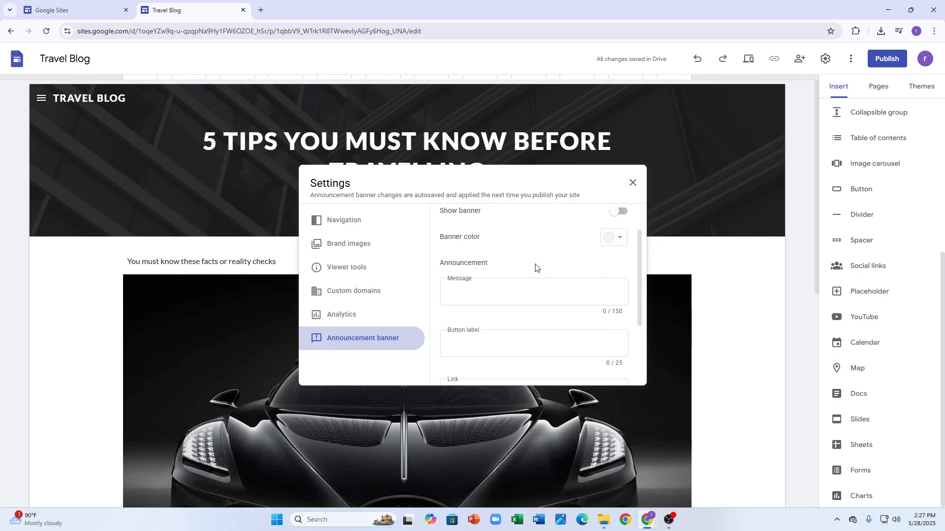
pyautogui.scroll(-1, 534, 271)
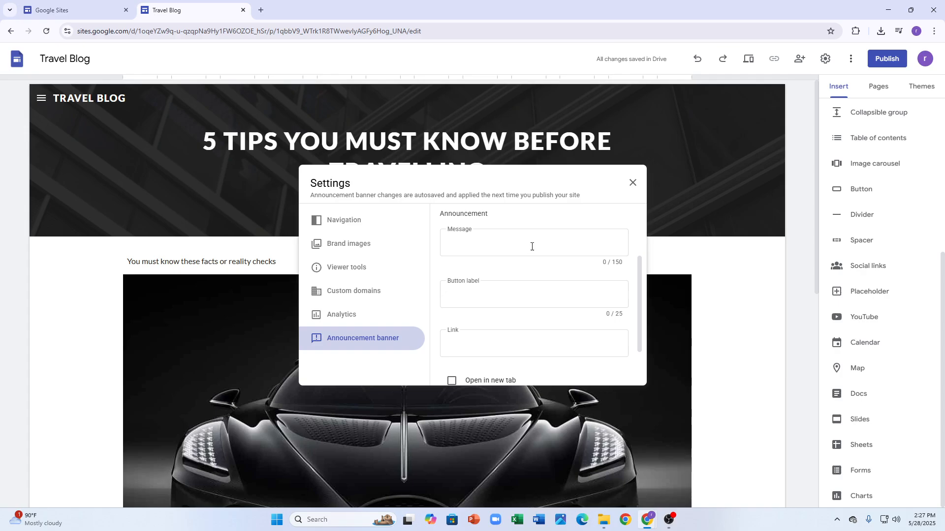
pyautogui.scroll(-1, 536, 250)
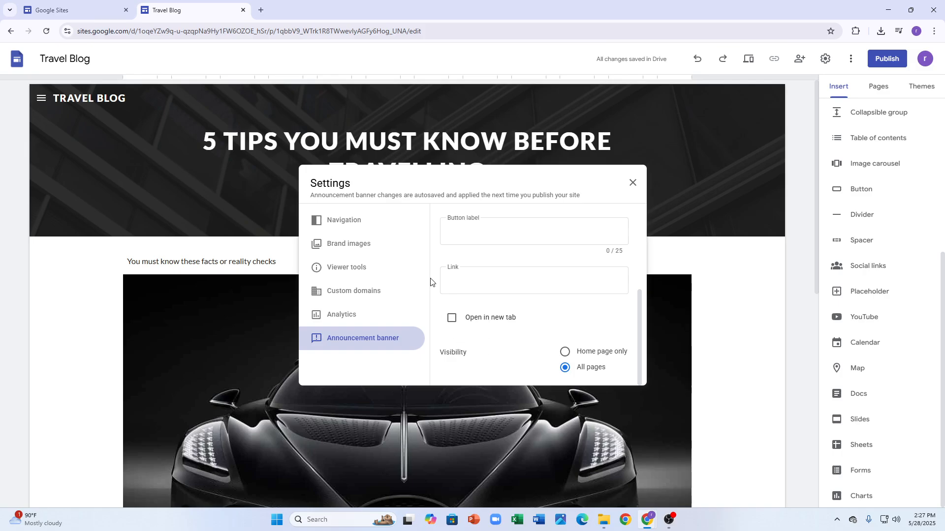
pyautogui.click(633, 183)
# Review the travel tips page and follow the site's navigation menu to the tips page and the Home page.
pyautogui.scroll(-3, 610, 300)
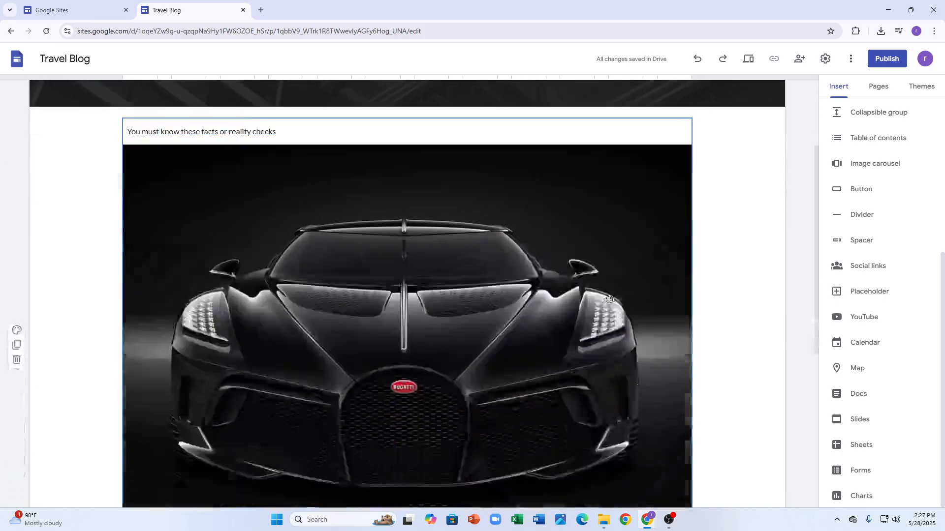
pyautogui.scroll(-4, 574, 279)
pyautogui.scroll(7, 581, 279)
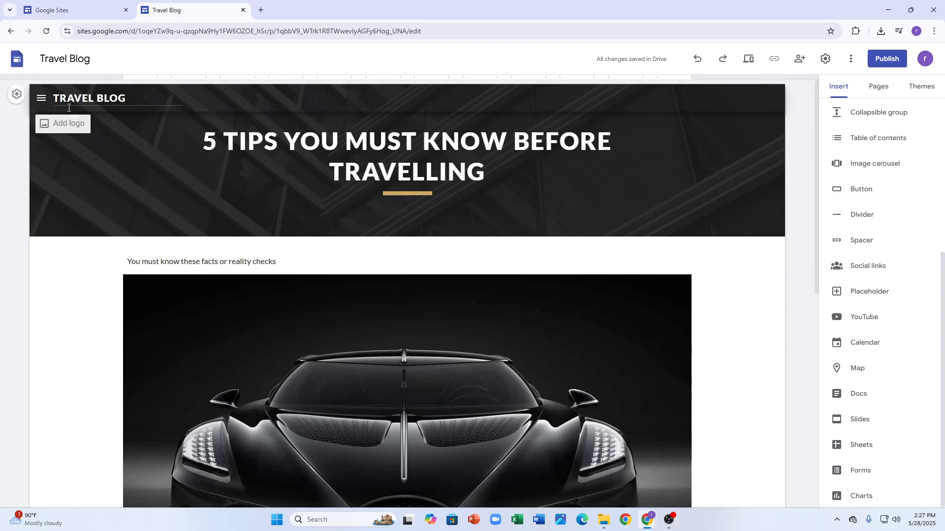
pyautogui.click(42, 97)
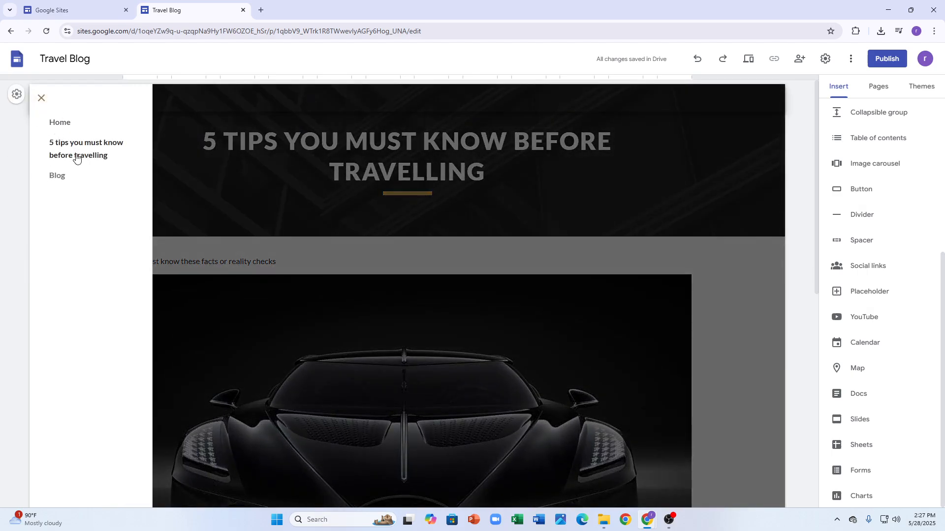
pyautogui.click(77, 156)
pyautogui.click(42, 97)
pyautogui.click(60, 122)
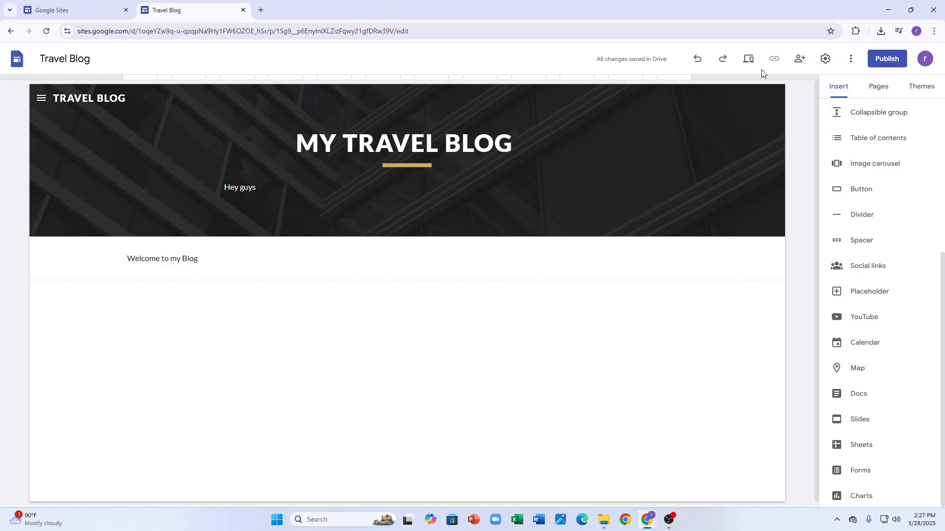
# Preview the site, switch the preview to tablet size, and visit the travel tips page through its navigation menu.
pyautogui.click(748, 62)
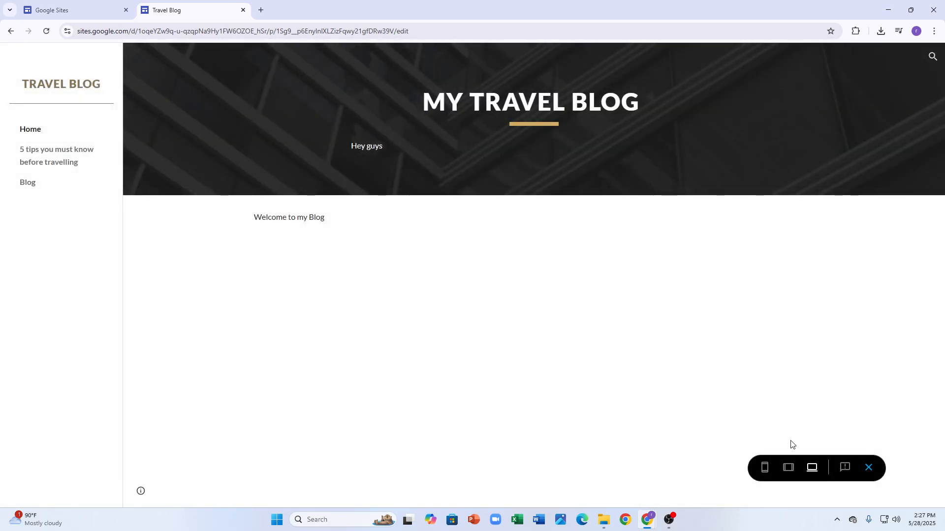
pyautogui.click(790, 468)
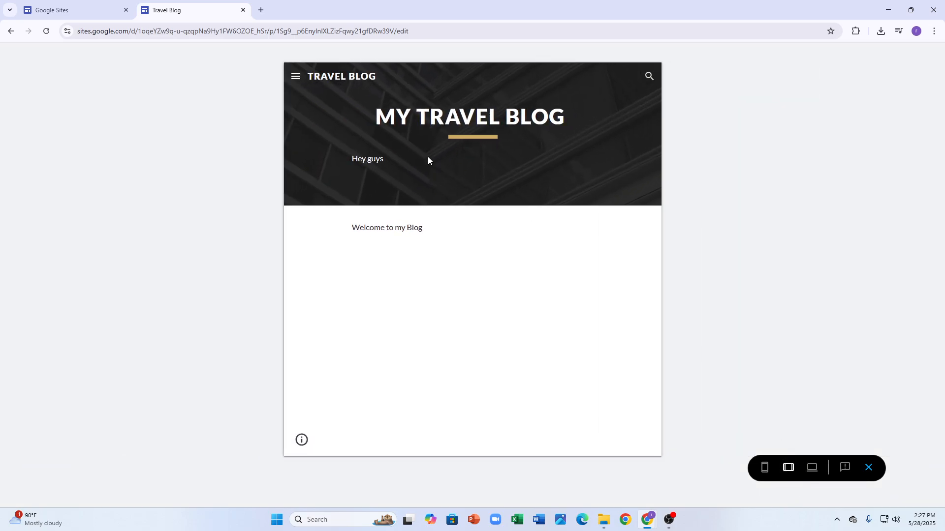
pyautogui.click(296, 76)
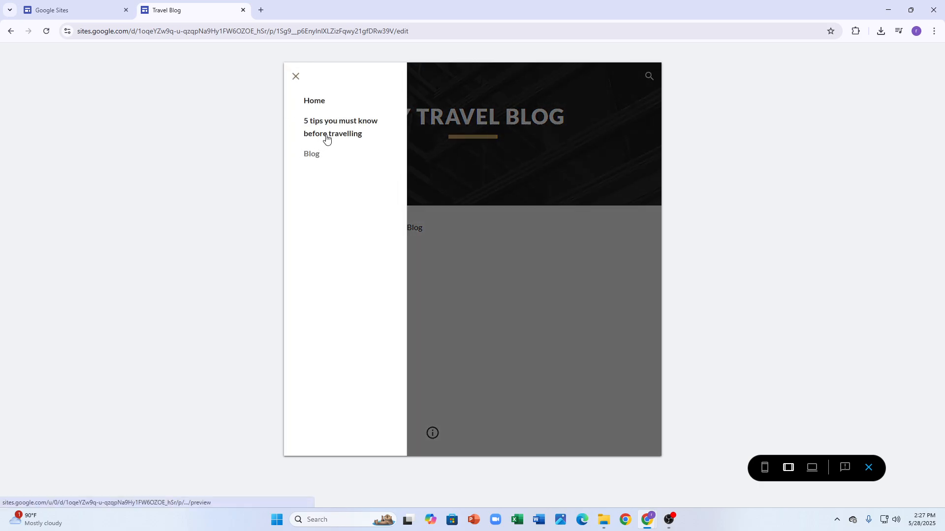
pyautogui.click(326, 139)
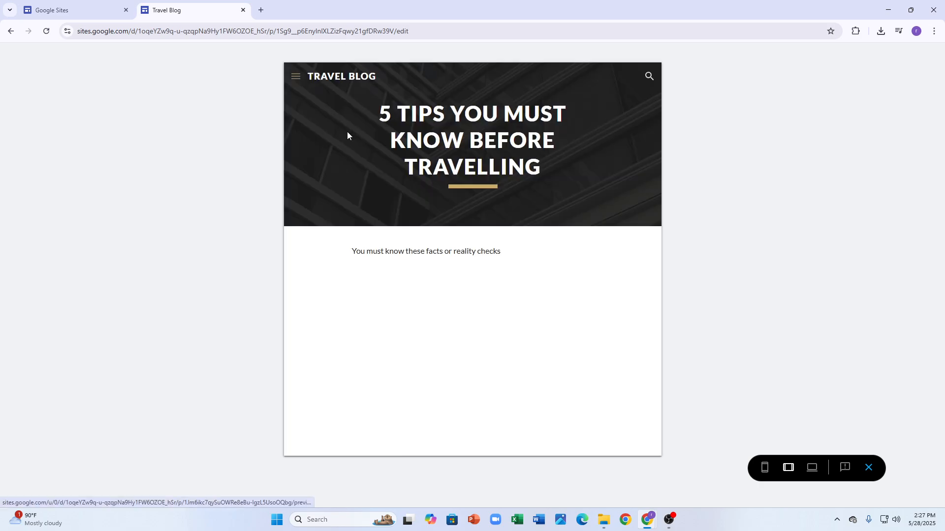
# Preview the travel tips page at phone size, look through its content, and exit the preview.
pyautogui.click(765, 467)
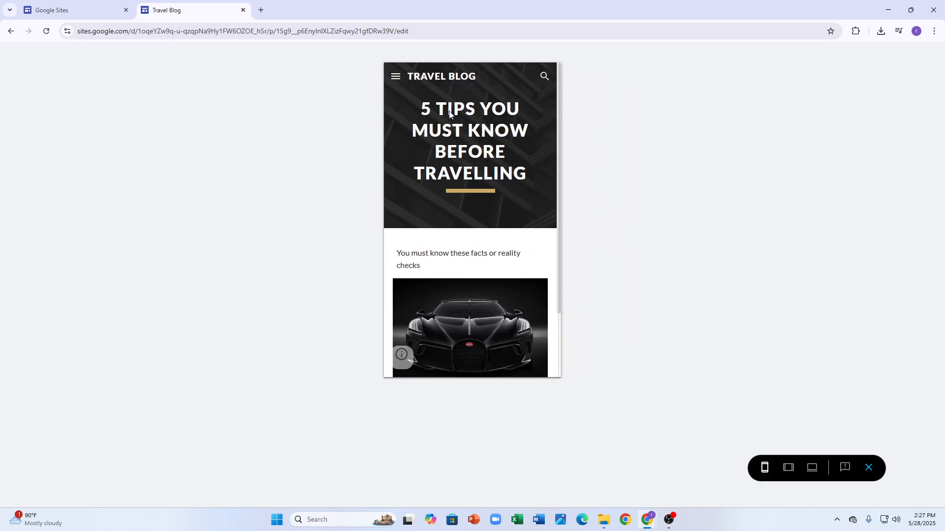
pyautogui.scroll(-2, 507, 169)
pyautogui.scroll(2, 509, 173)
pyautogui.scroll(-2, 512, 172)
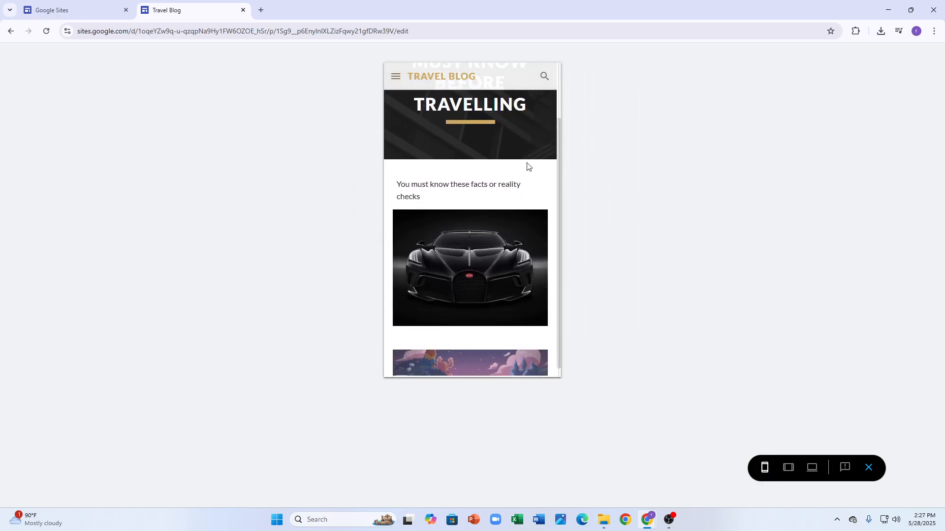
pyautogui.scroll(3, 530, 163)
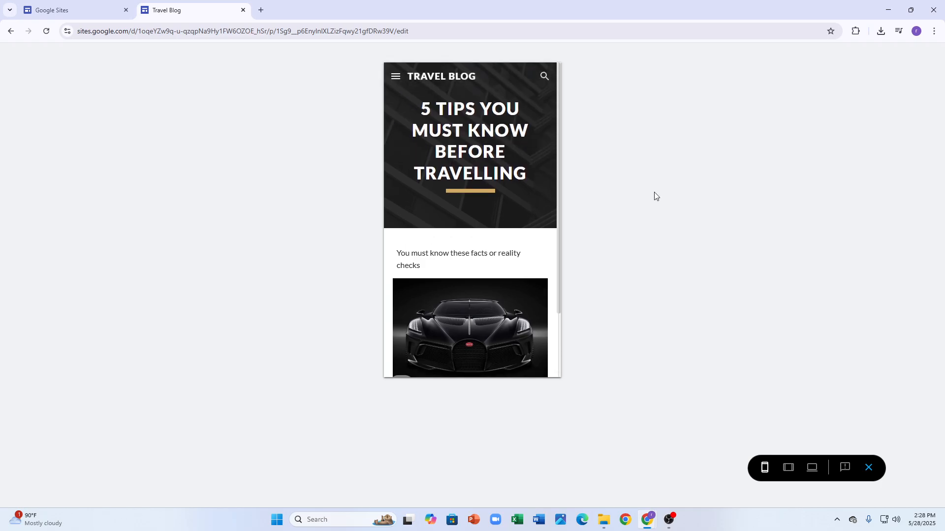
pyautogui.click(870, 467)
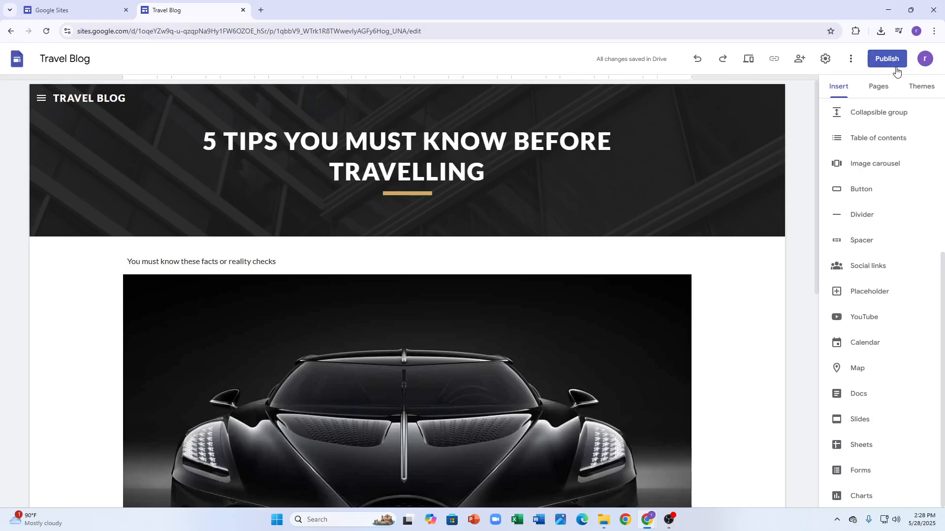
# Start publishing the site, try sites.google.com/view/travel as its web address, and clear the entry.
pyautogui.click(888, 59)
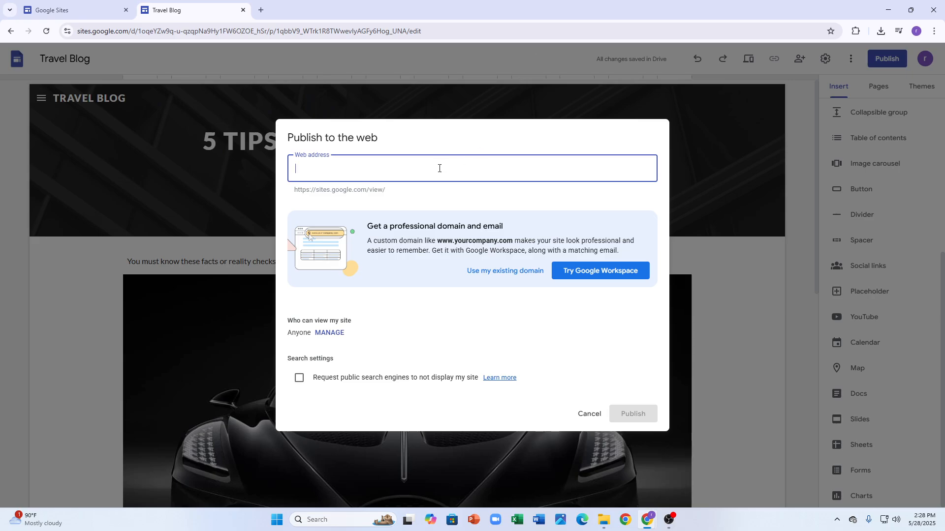
pyautogui.moveTo(387, 192); pyautogui.dragTo(297, 193)
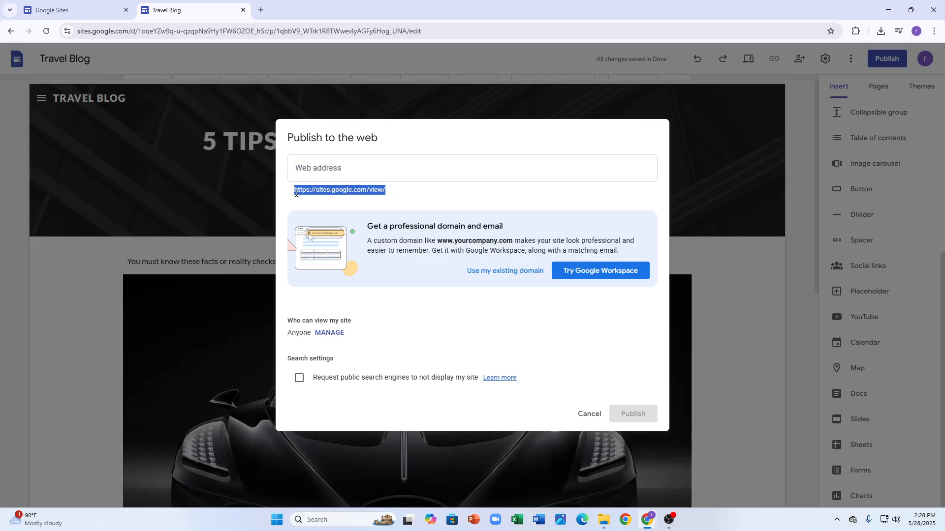
pyautogui.click(326, 166)
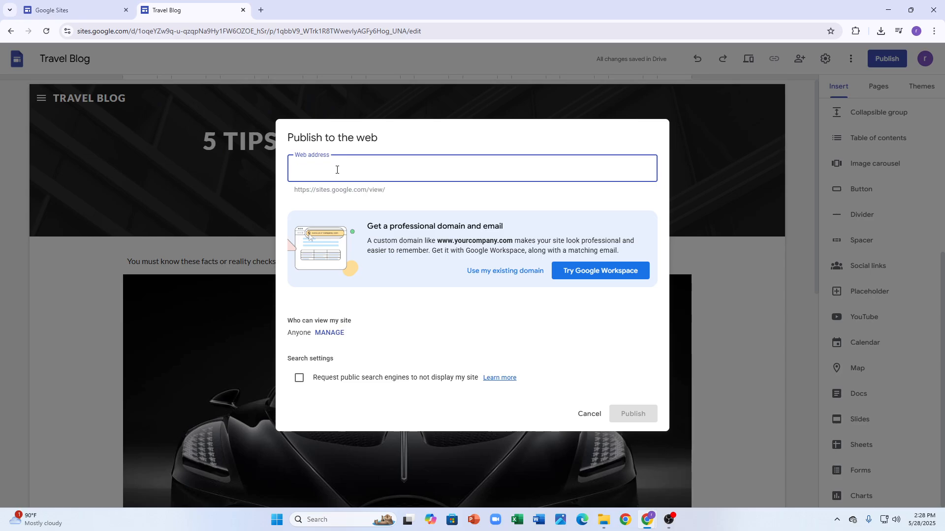
pyautogui.write('https://sites.google.com/view/')
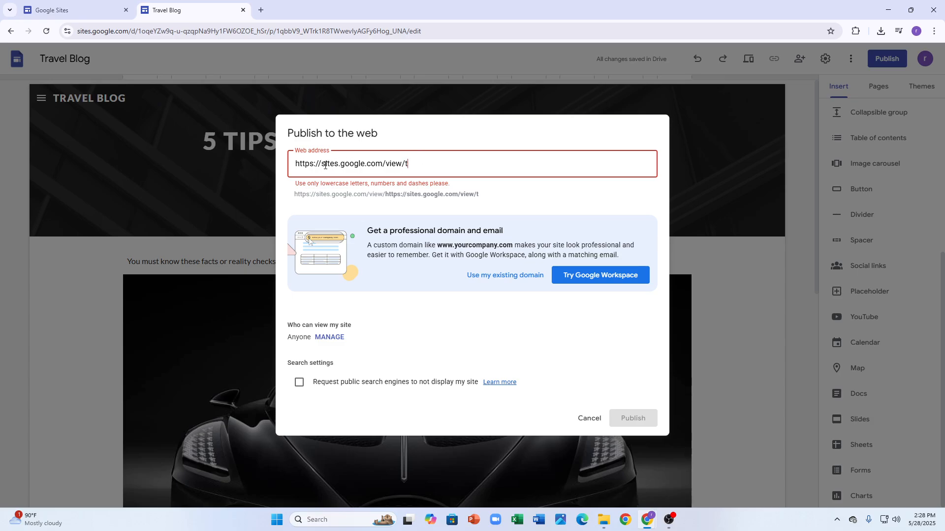
pyautogui.moveTo(315, 164); pyautogui.dragTo(281, 168)
pyautogui.press('BackSpace')
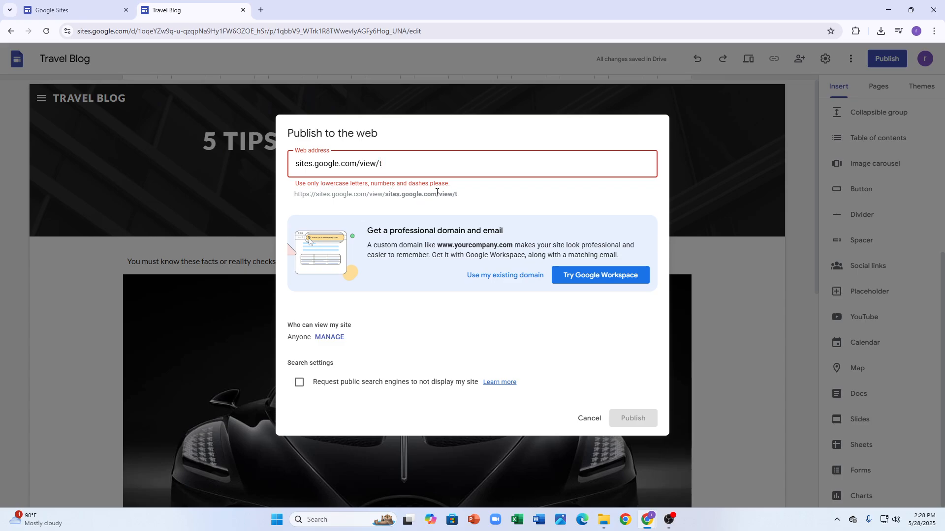
pyautogui.write('ravel')
pyautogui.moveTo(420, 166); pyautogui.dragTo(259, 167)
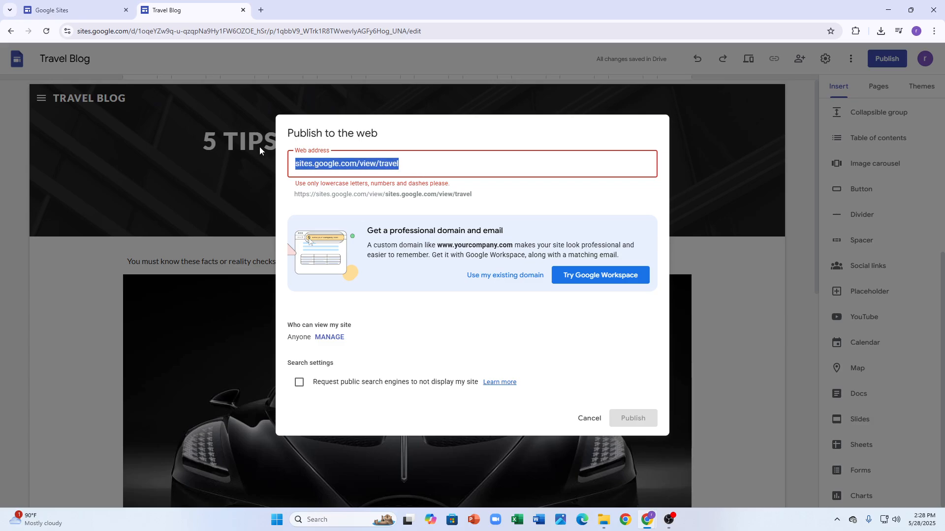
pyautogui.press('BackSpace')
pyautogui.click(431, 204)
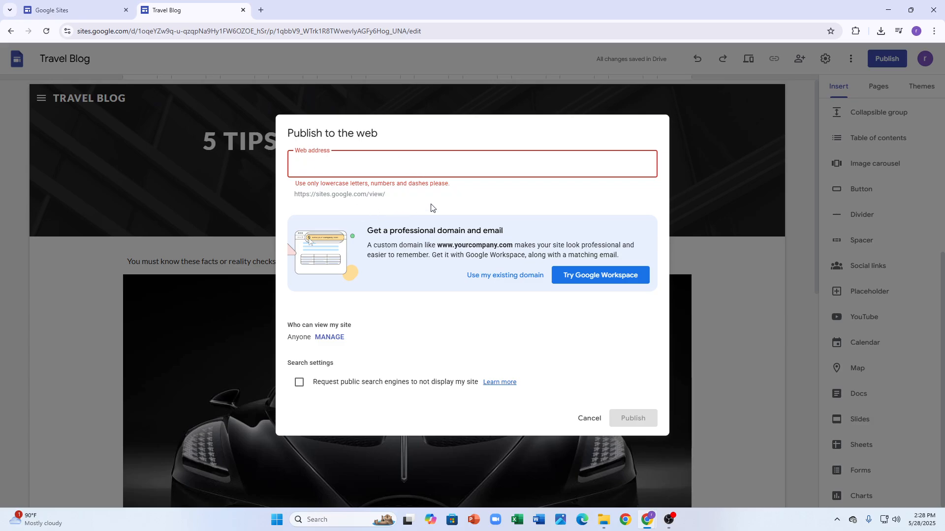
# Try sites.google.com/view/travelblg as the web address, and briefly open and close the Google Workspace sign-up page.
pyautogui.click(387, 168)
pyautogui.write('sites')
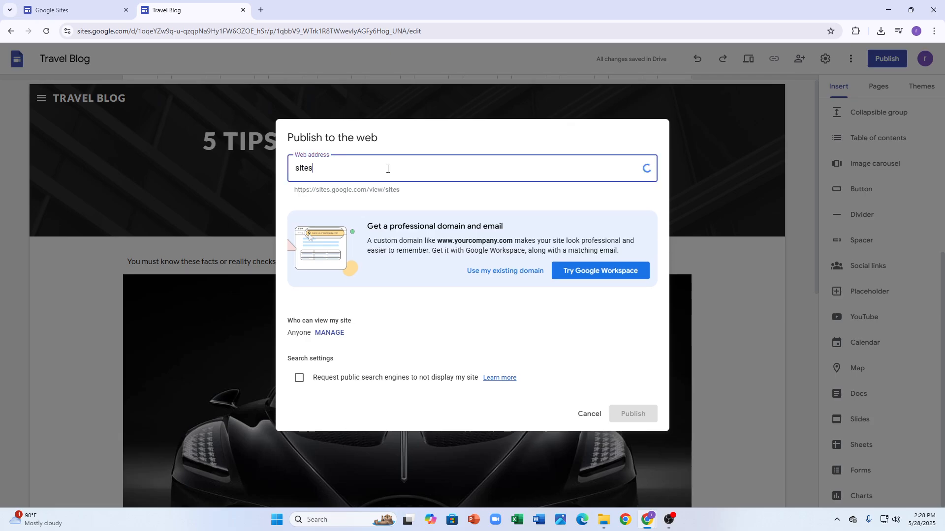
pyautogui.write('.google.com/view/travelb')
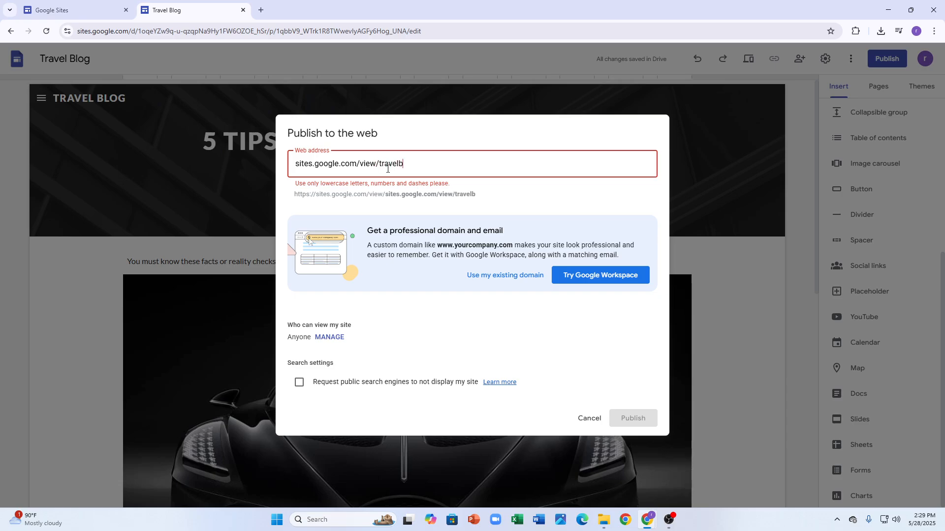
pyautogui.write('l')
pyautogui.write('o')
pyautogui.press('BackSpace')
pyautogui.write('g')
pyautogui.click(581, 283)
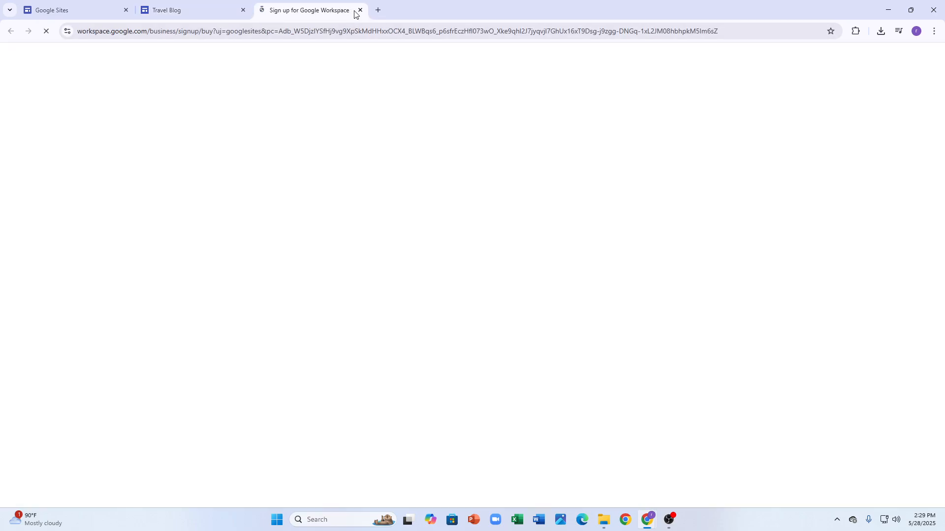
pyautogui.click(359, 9)
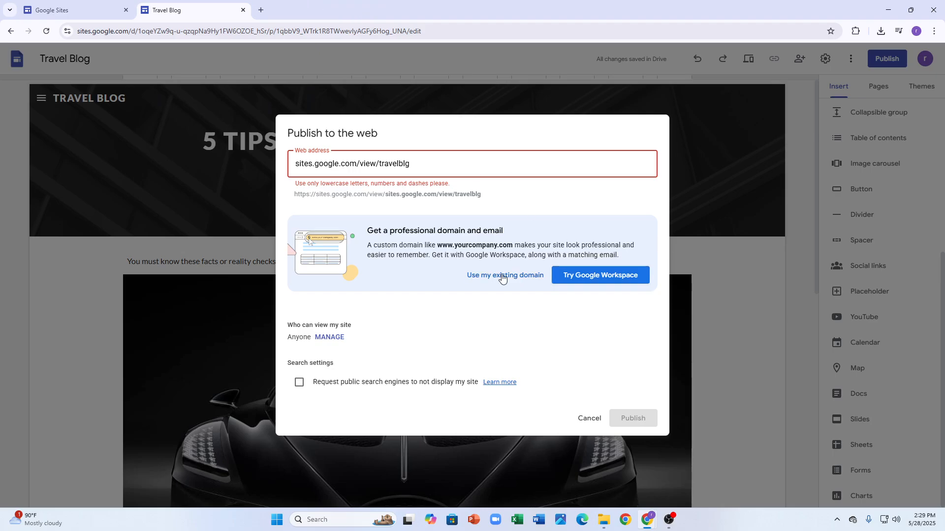
# Request that public search engines not display the site and shorten the web address to sites.google.com/view/.
pyautogui.click(303, 385)
pyautogui.press('BackSpace')
pyautogui.press('BackSpace')
pyautogui.write('/')
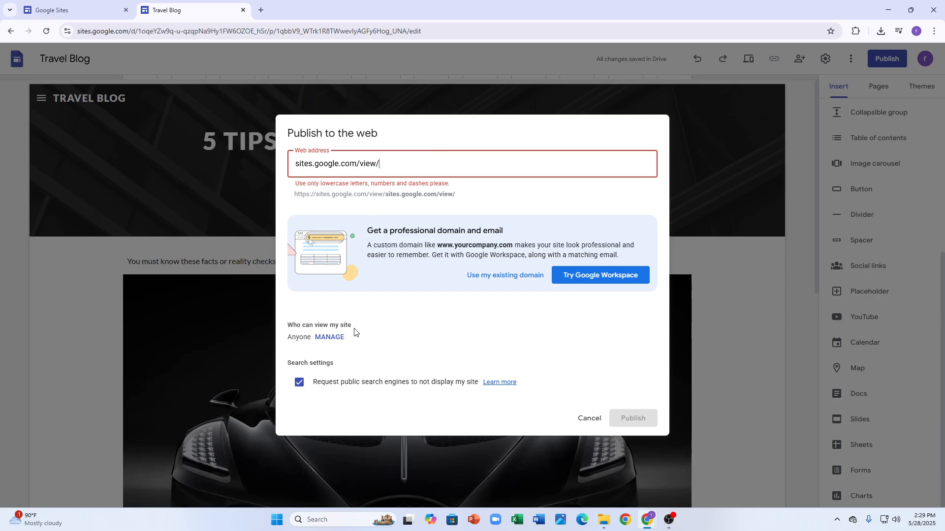
pyautogui.click(379, 383)
pyautogui.click(379, 381)
# Examine the custom domain setup for an existing domain without entering one, and cancel both it and publishing.
pyautogui.click(501, 277)
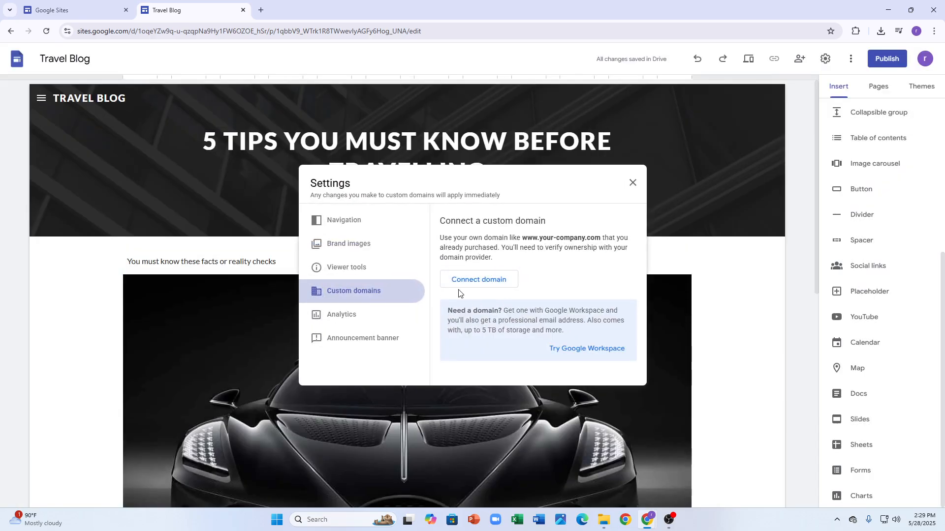
pyautogui.click(477, 280)
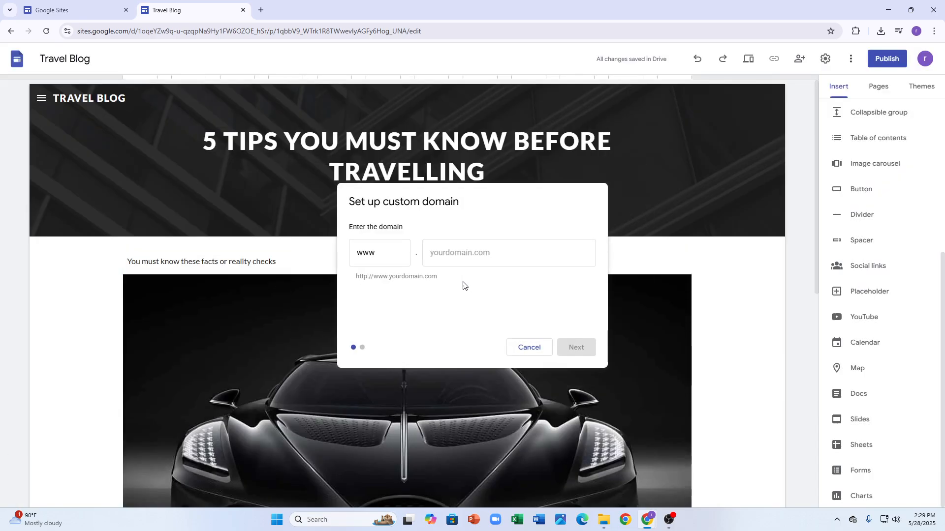
pyautogui.click(439, 258)
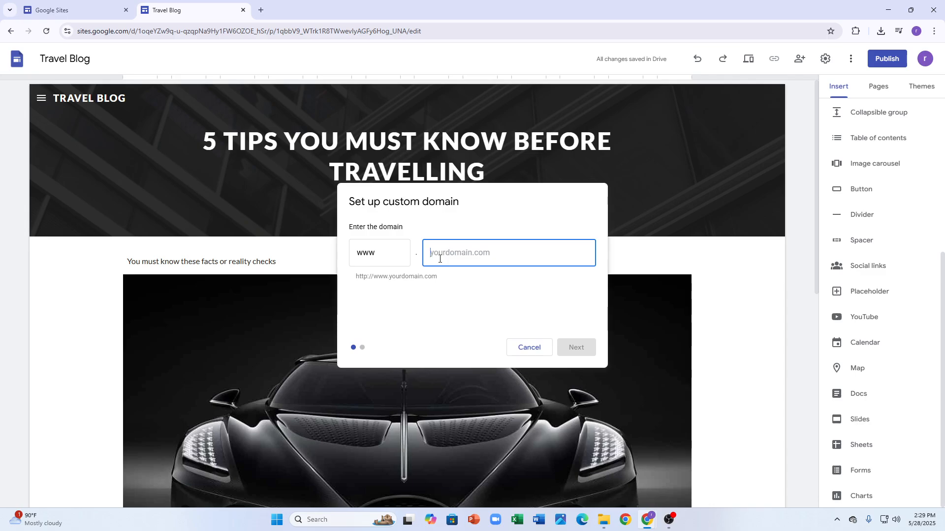
pyautogui.click(508, 348)
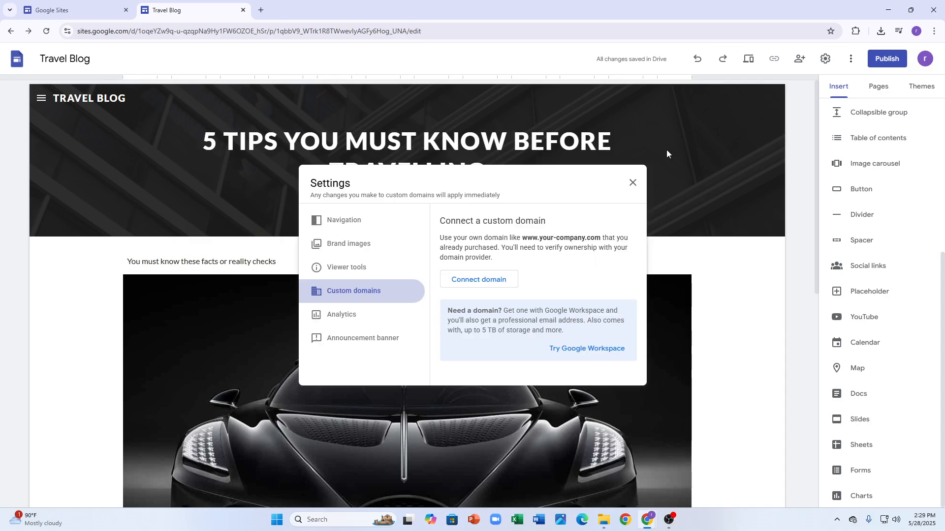
pyautogui.click(632, 183)
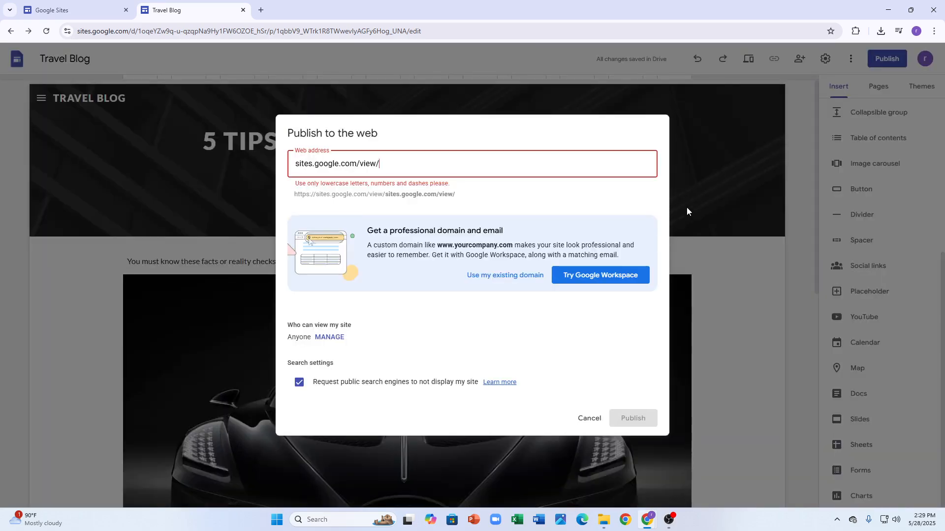
pyautogui.click(593, 419)
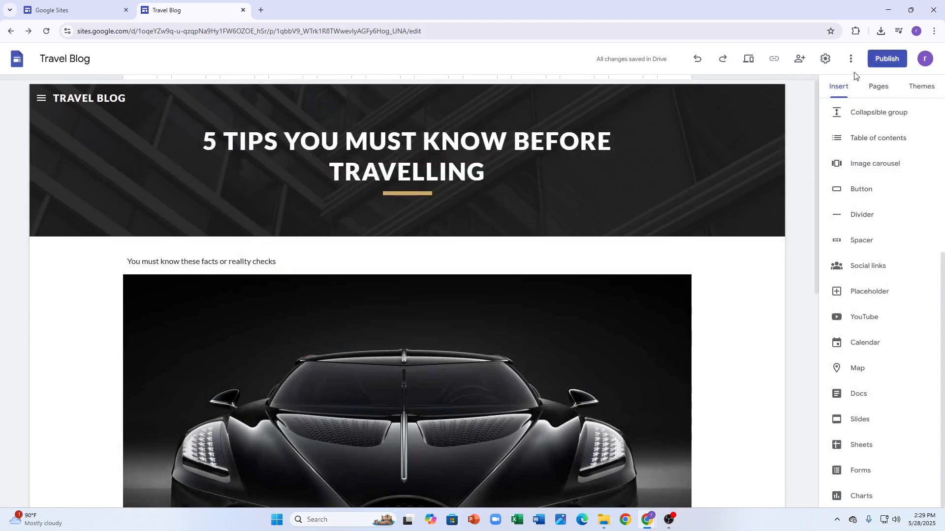
# Examine the site's page list and review the travel tips page from its header down to the landscape image.
pyautogui.click(887, 85)
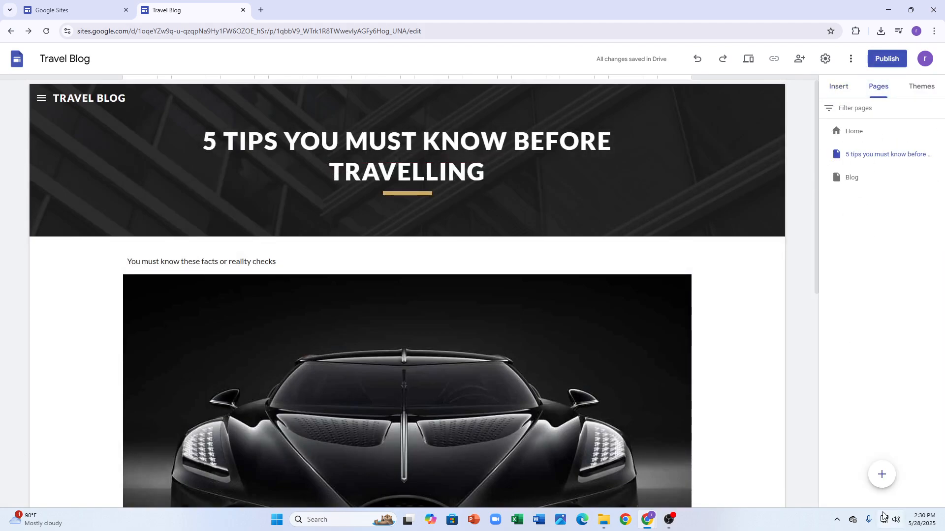
pyautogui.moveTo(882, 475)
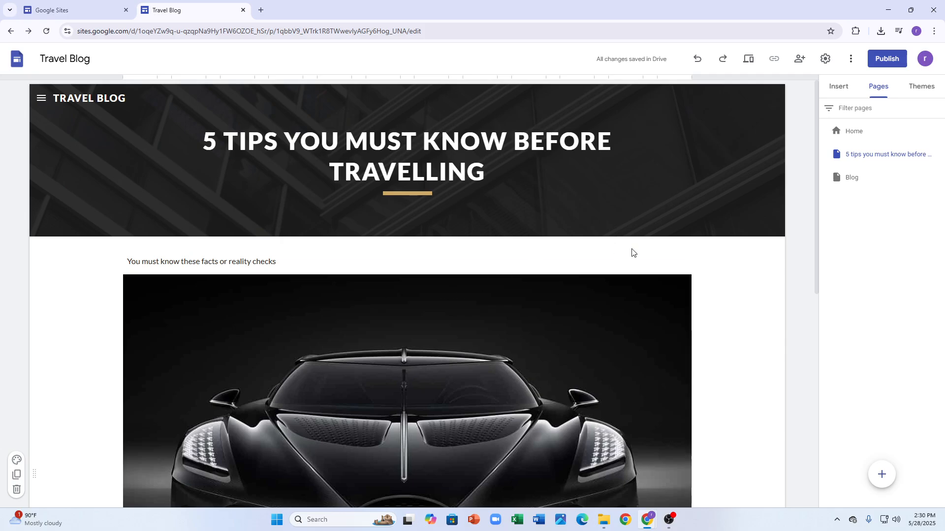
pyautogui.scroll(-8, 719, 291)
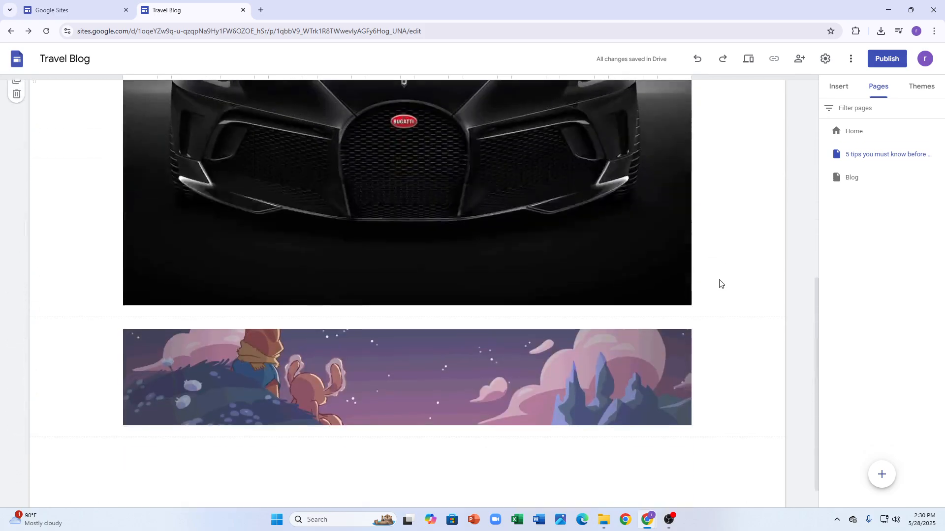
pyautogui.scroll(4, 718, 298)
pyautogui.scroll(4, 719, 301)
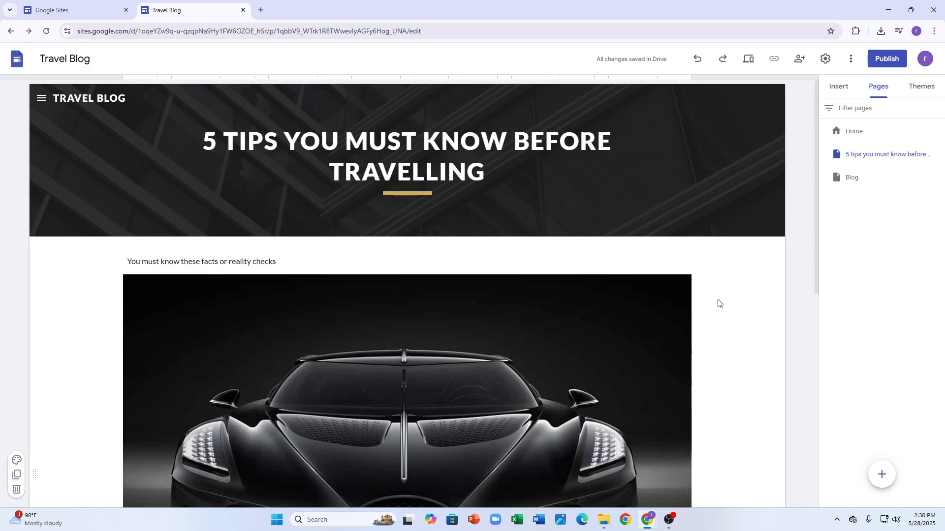
pyautogui.scroll(-6, 721, 300)
pyautogui.scroll(-2, 722, 299)
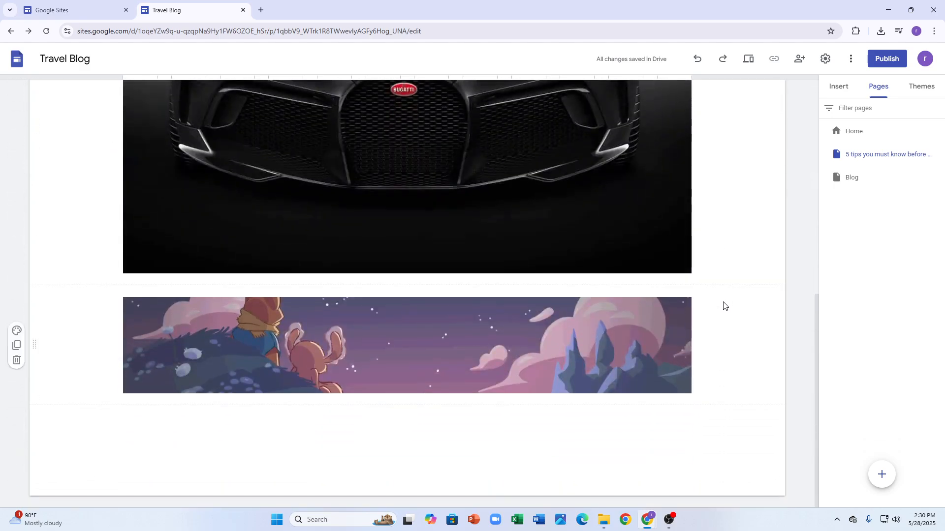